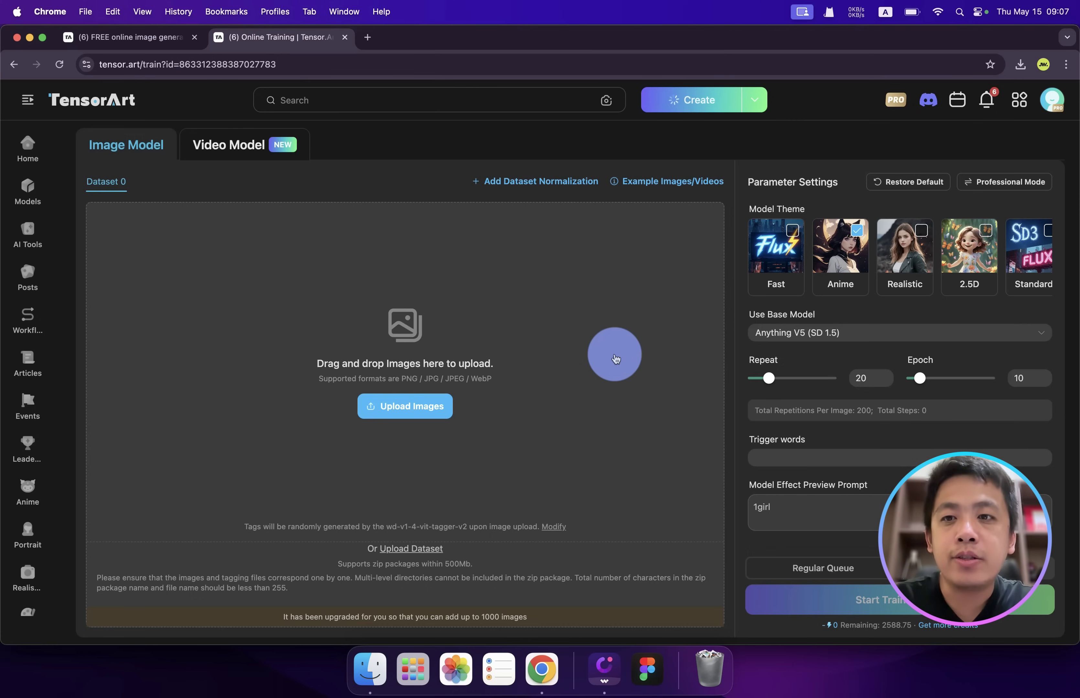
- Set up video model training with the Text2Video type and WAN_2_1 - t2v-14B-720p as the base model
left_click(234, 151)
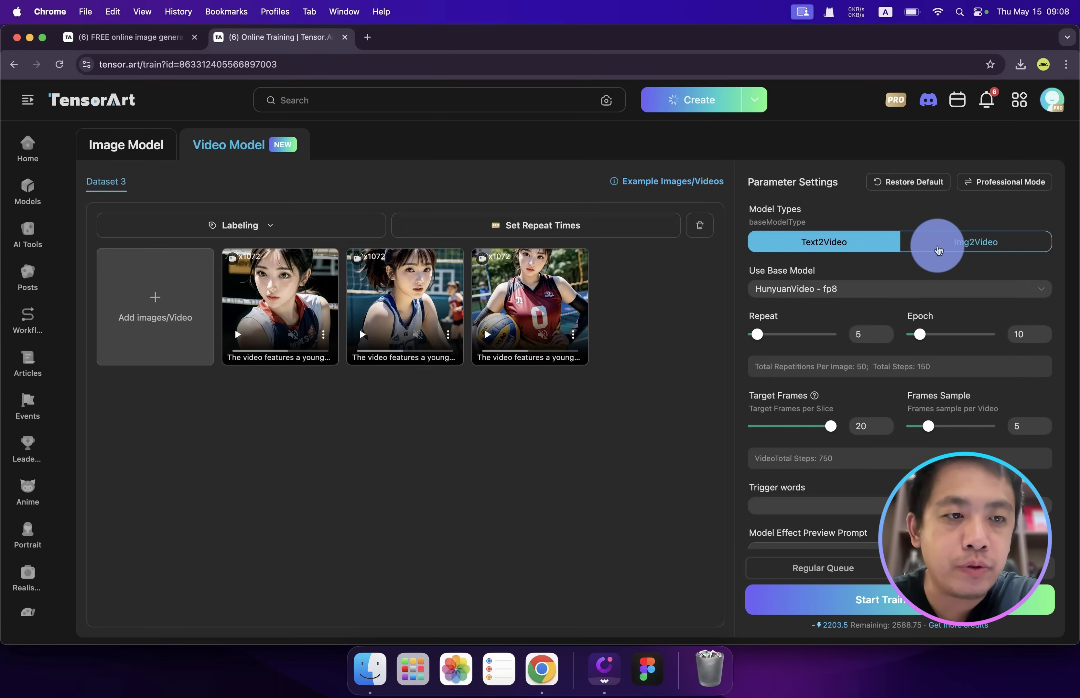
left_click(905, 242)
left_click(873, 251)
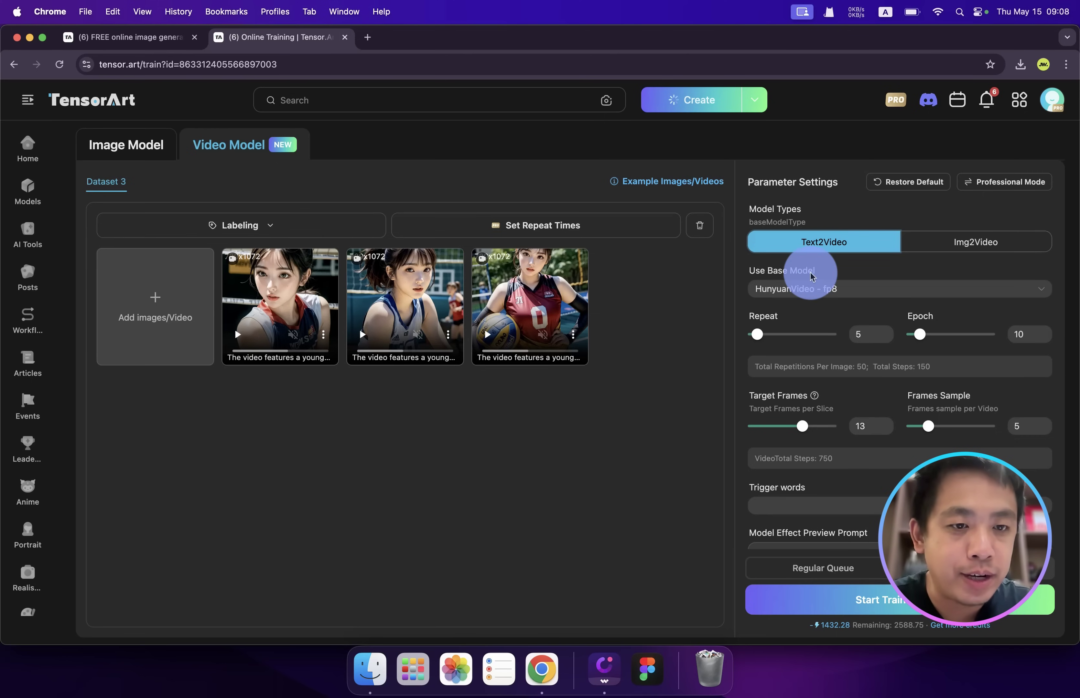
left_click(826, 295)
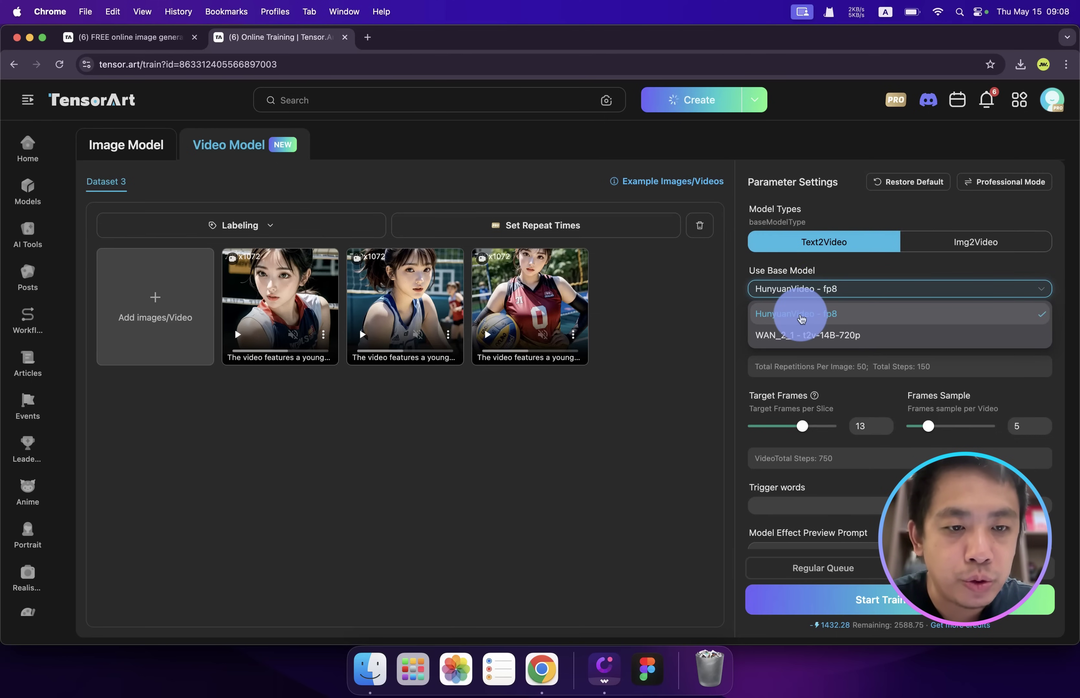
left_click(808, 335)
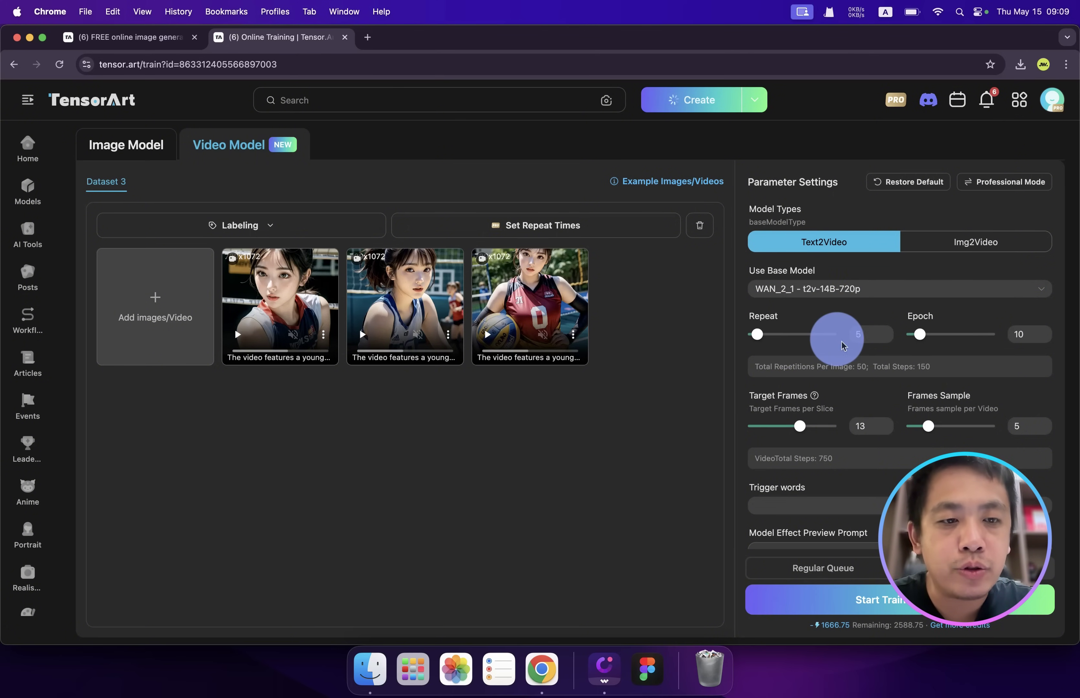
- Start the training with a repeat of 8 and the trigger words "sport girl"
left_click_drag(757, 336, 759, 335)
scroll(812, 454, "down", 1)
left_click(816, 471)
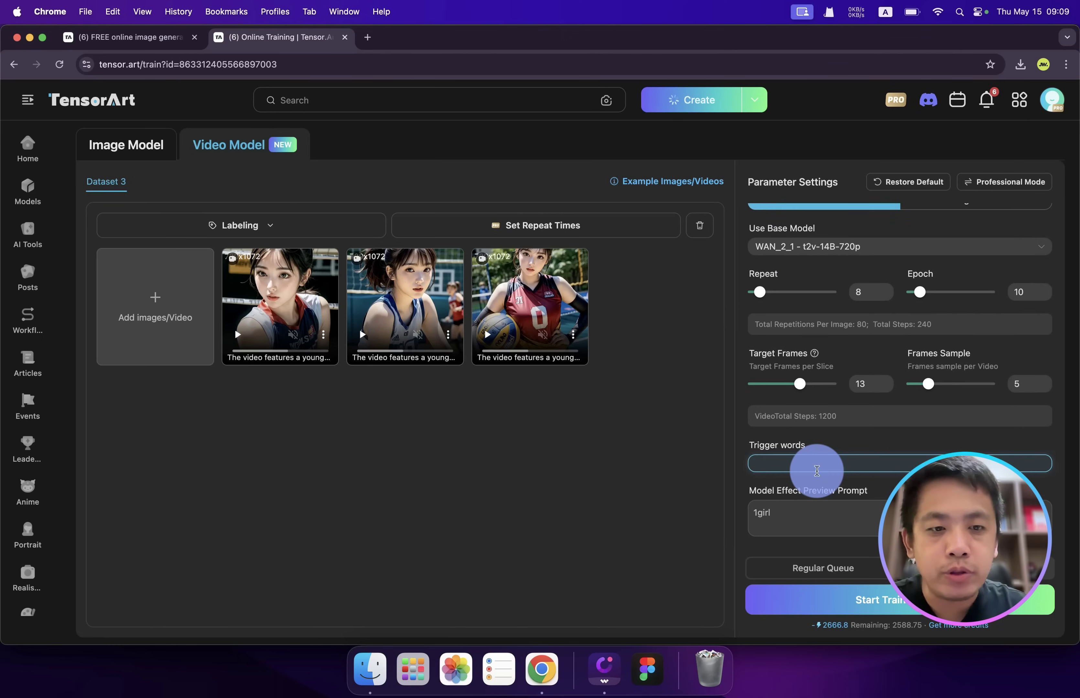
type("sport girl")
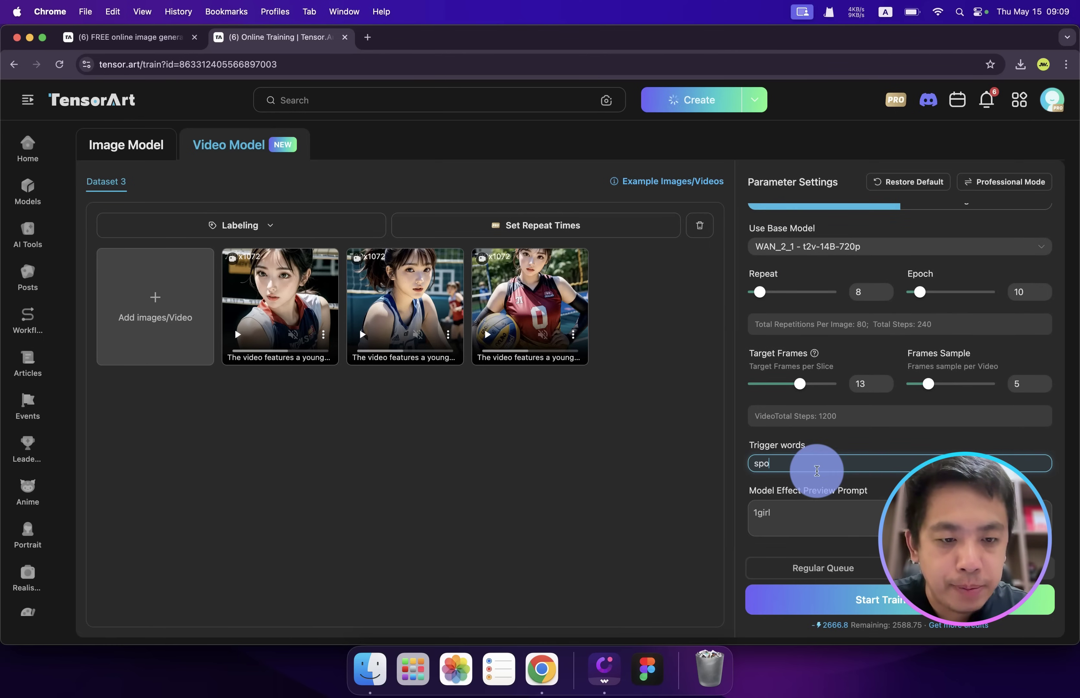
left_click(824, 515)
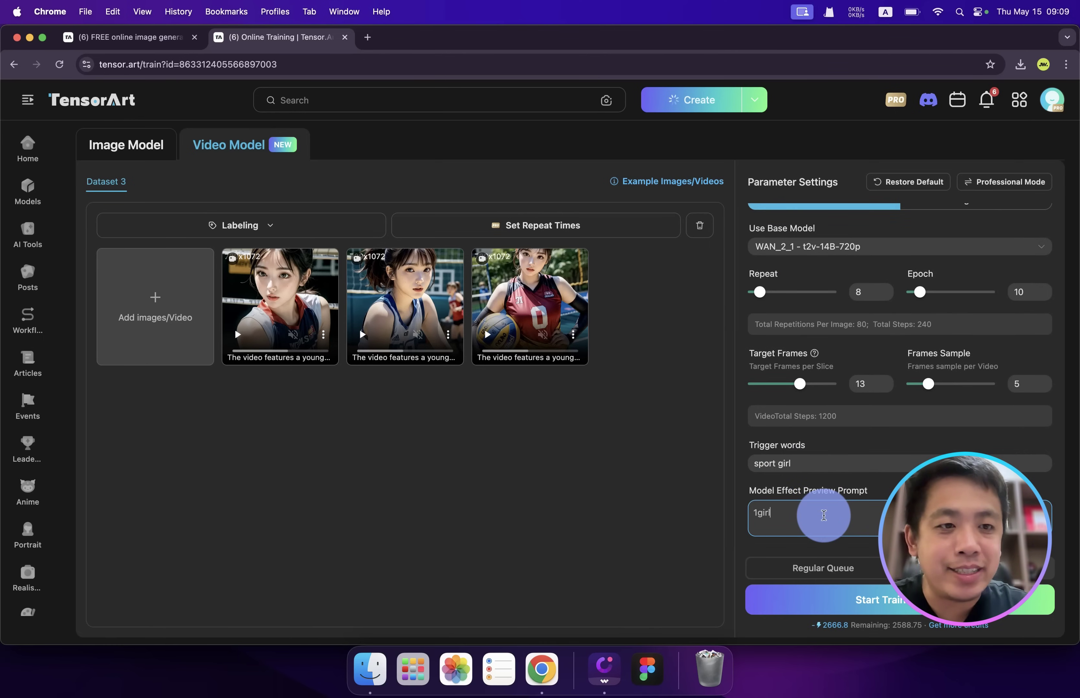
scroll(823, 522, "up", 1)
left_click(880, 603)
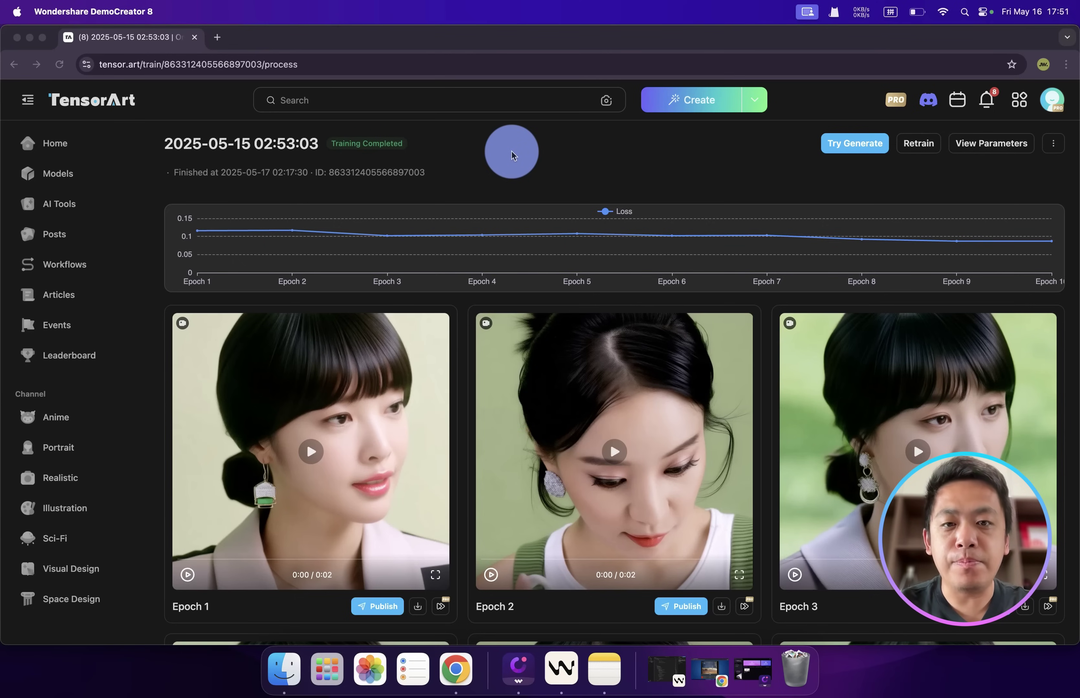
- Look through the completed training's epochs and play the preview videos of Epochs 1 to 3
left_click(473, 246)
scroll(465, 323, "down", 5)
scroll(465, 323, "down", 15)
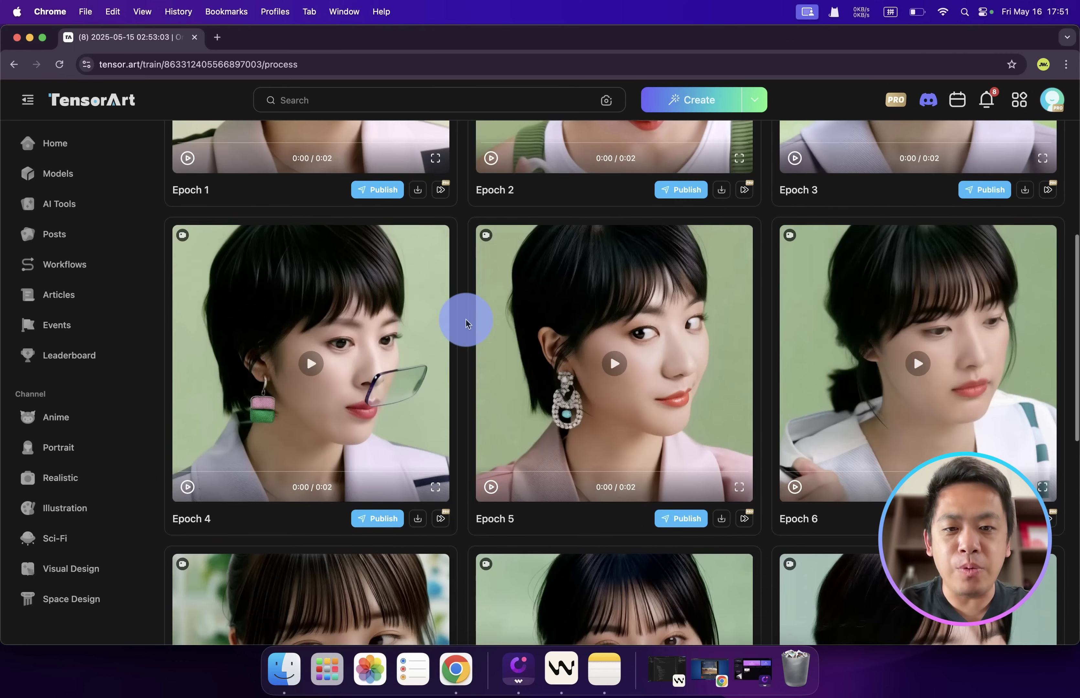
scroll(466, 323, "up", 10)
scroll(466, 323, "up", 8)
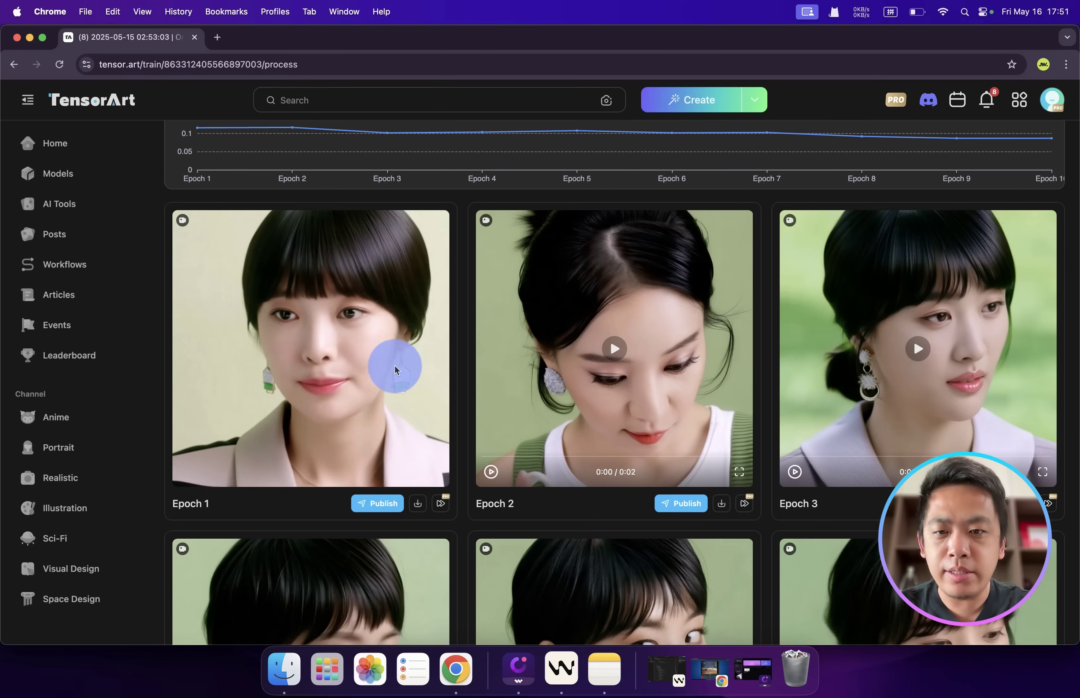
left_click(615, 352)
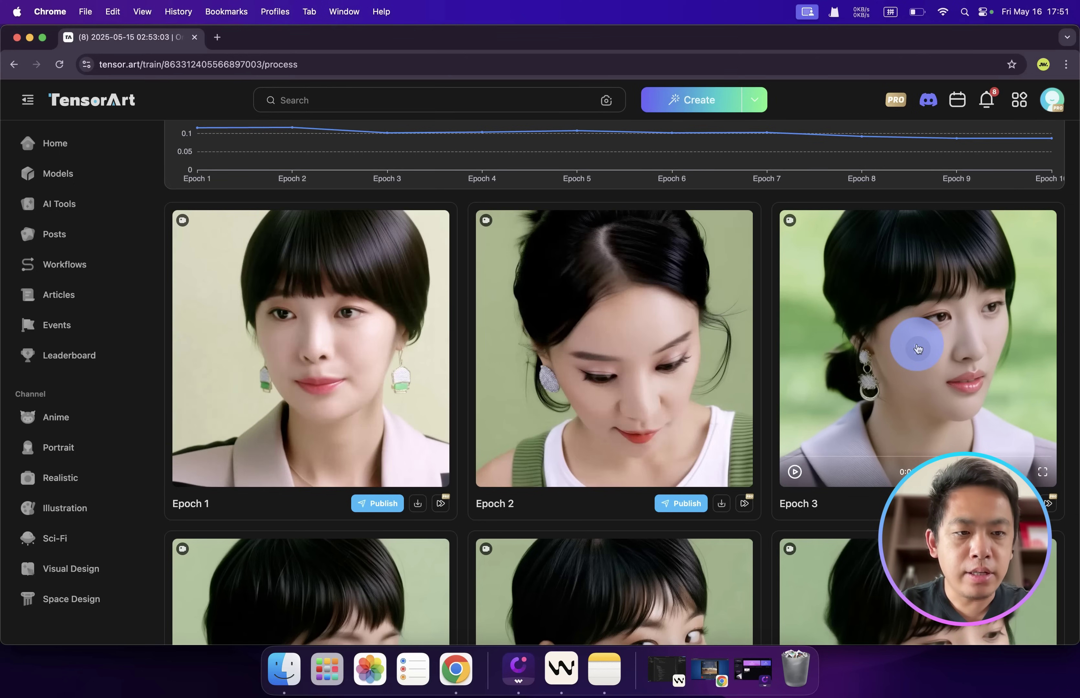
left_click(914, 347)
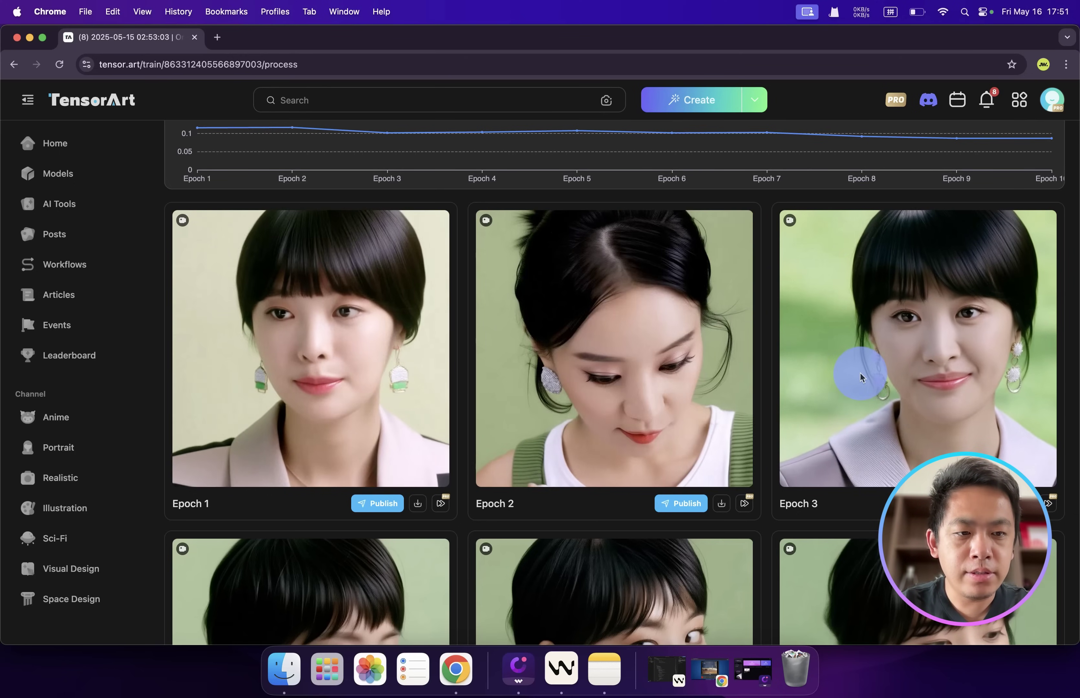
- Play the preview videos of Epochs 4, 5 and 10
scroll(861, 377, "down", 10)
scroll(861, 369, "down", 2)
scroll(861, 373, "up", 3)
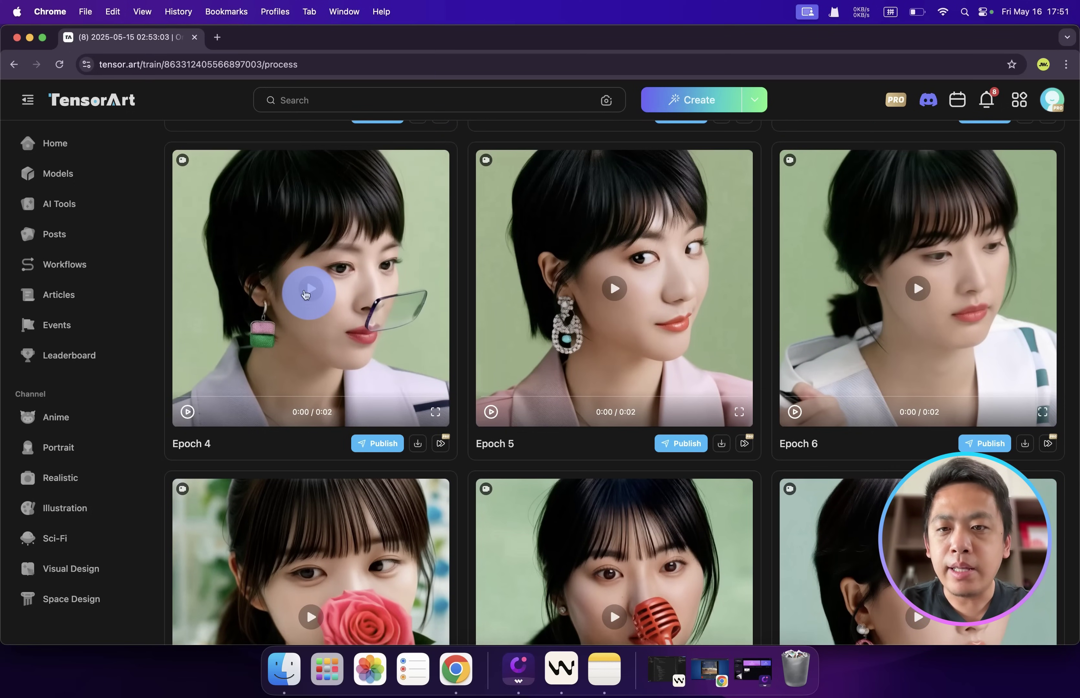
left_click(309, 290)
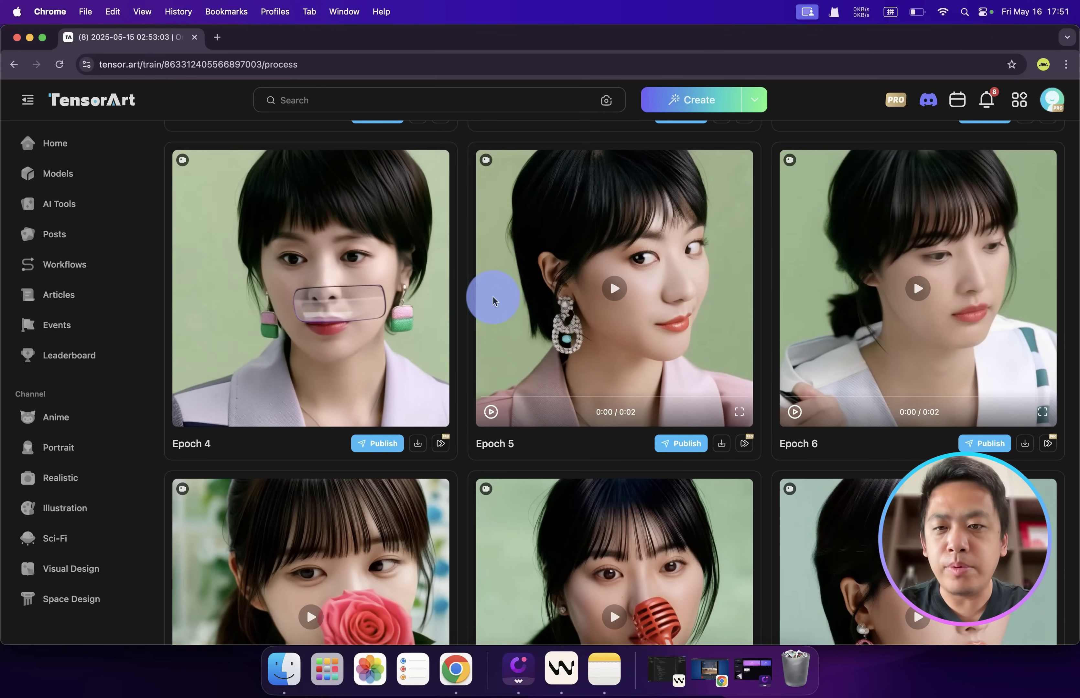
left_click(600, 295)
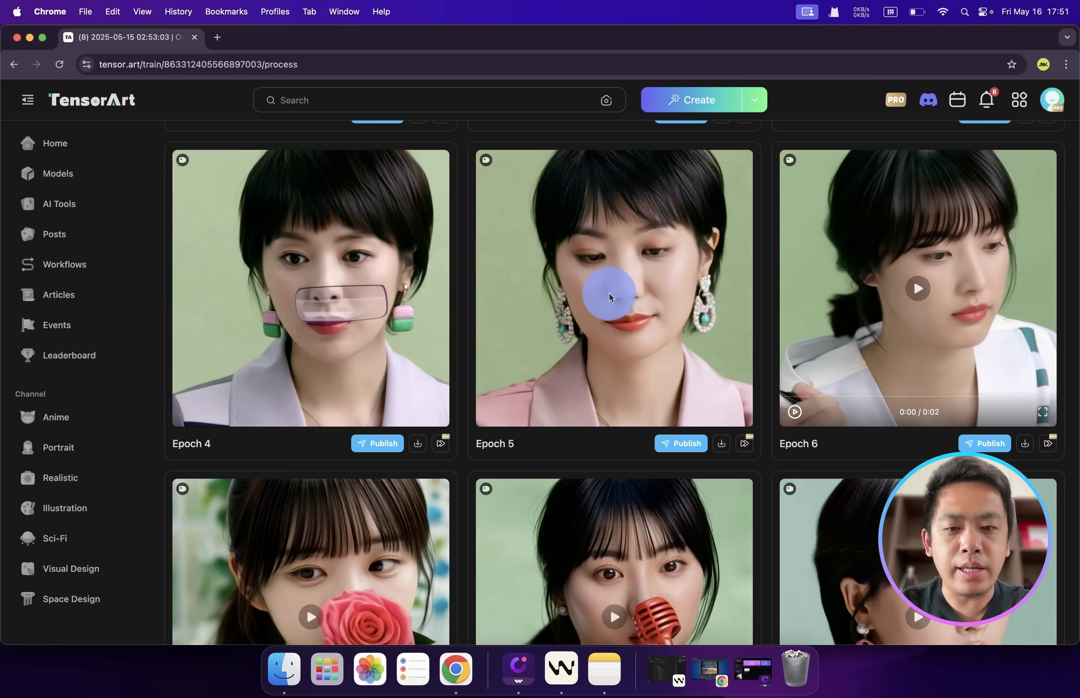
scroll(610, 297, "down", 1)
scroll(610, 297, "down", 10)
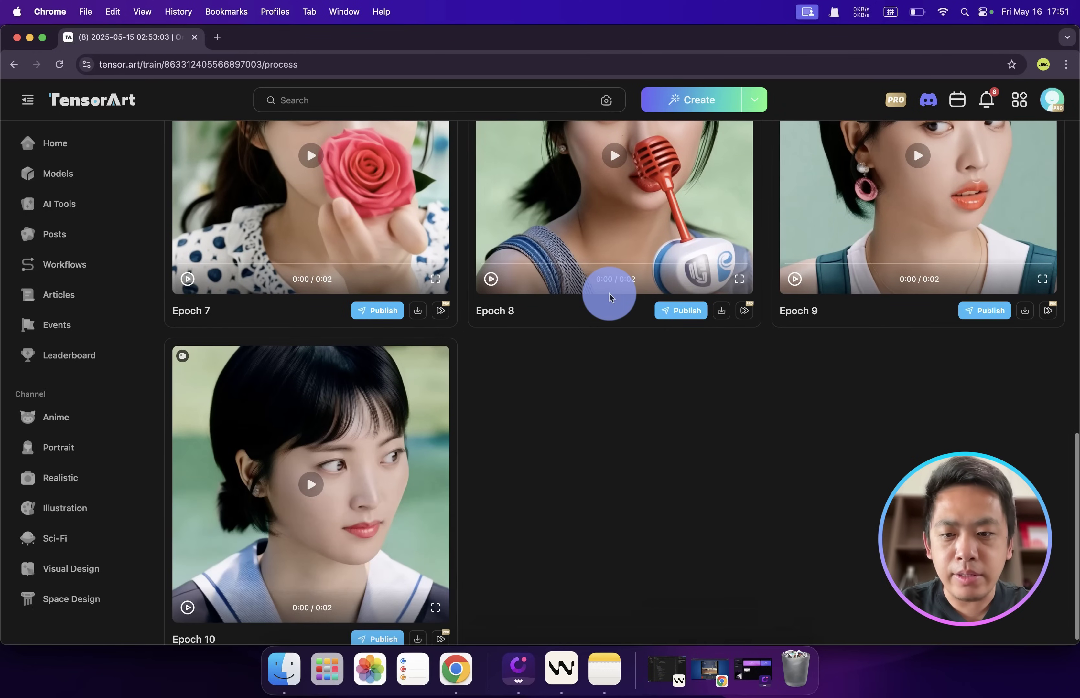
left_click(310, 473)
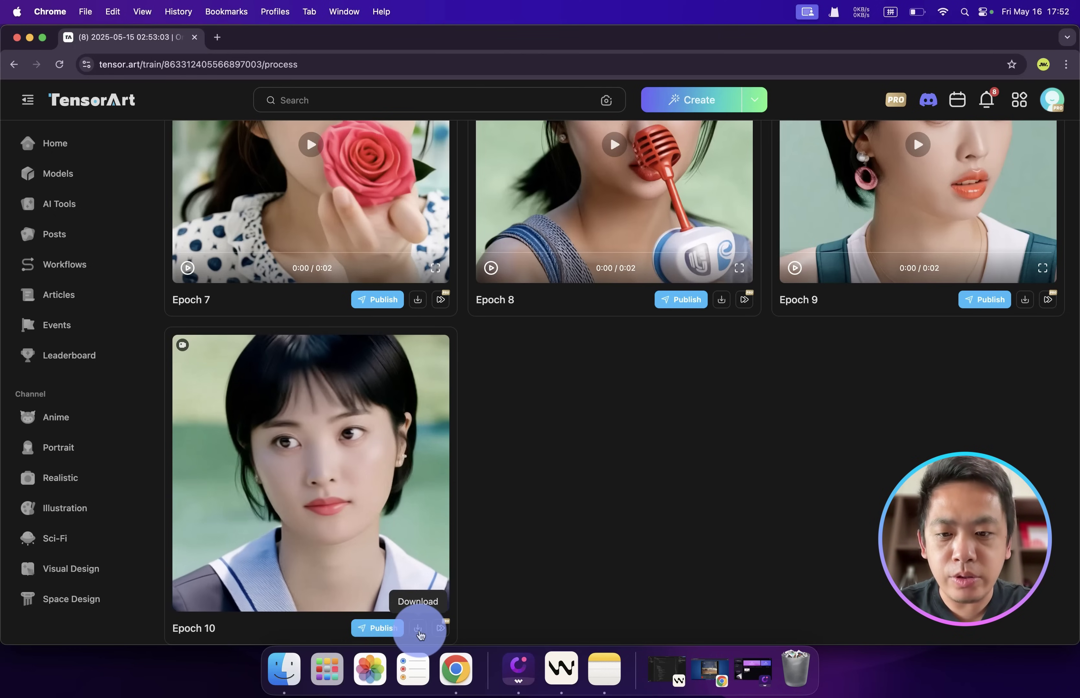
- Start downloading the Epoch 10 model file and cancel the running download
left_click(419, 631)
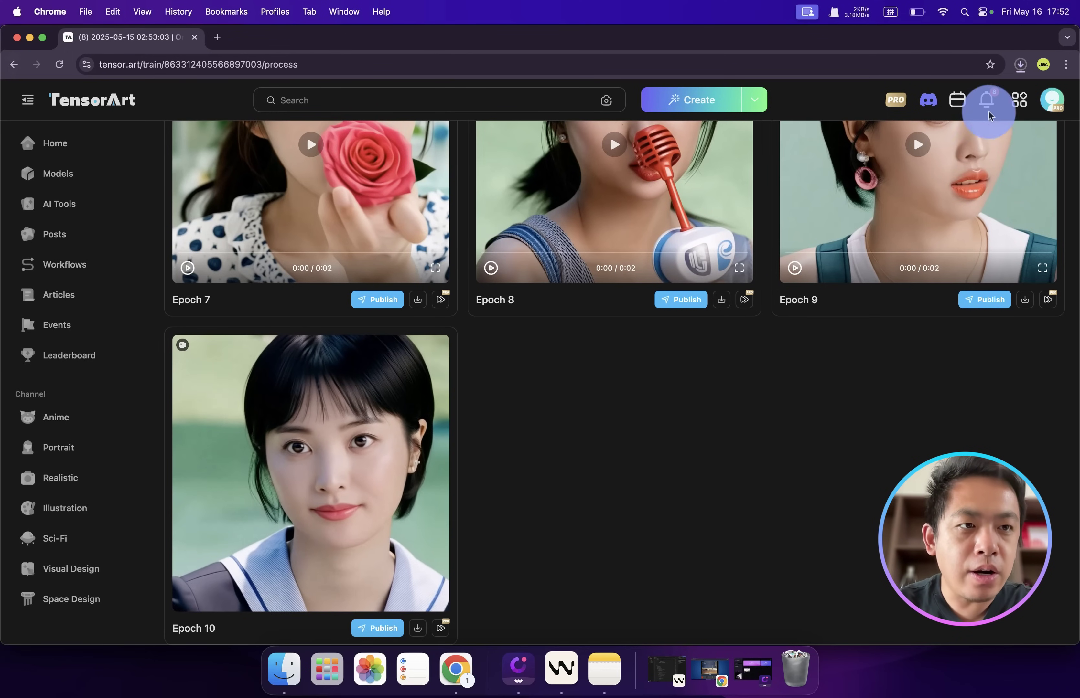
left_click(1021, 64)
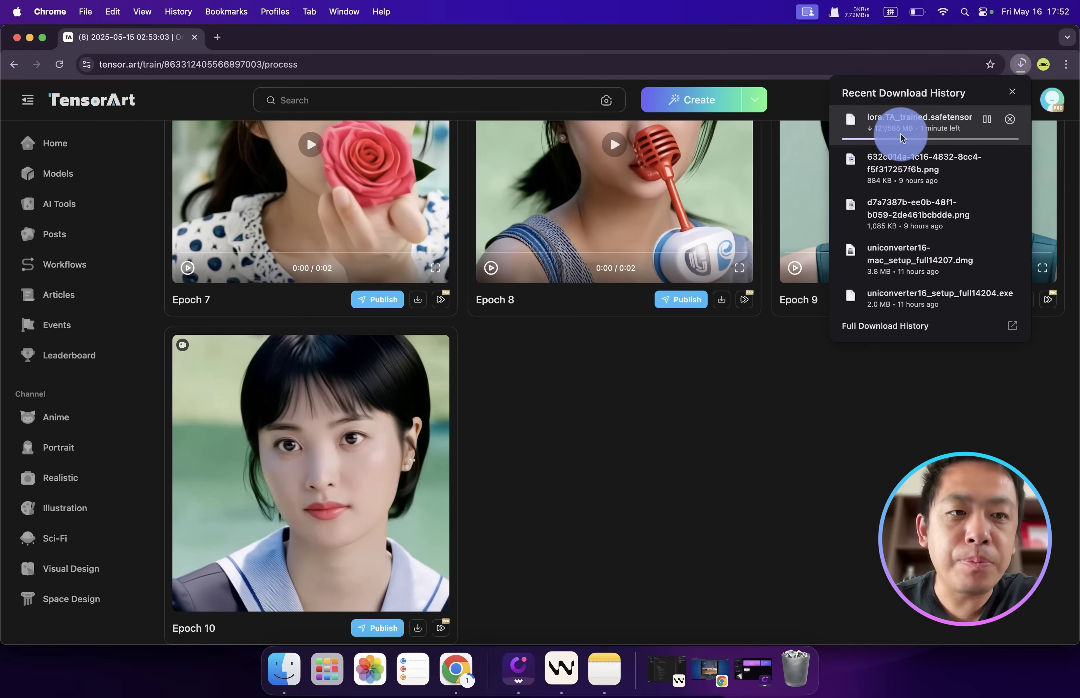
left_click(1006, 121)
left_click(735, 360)
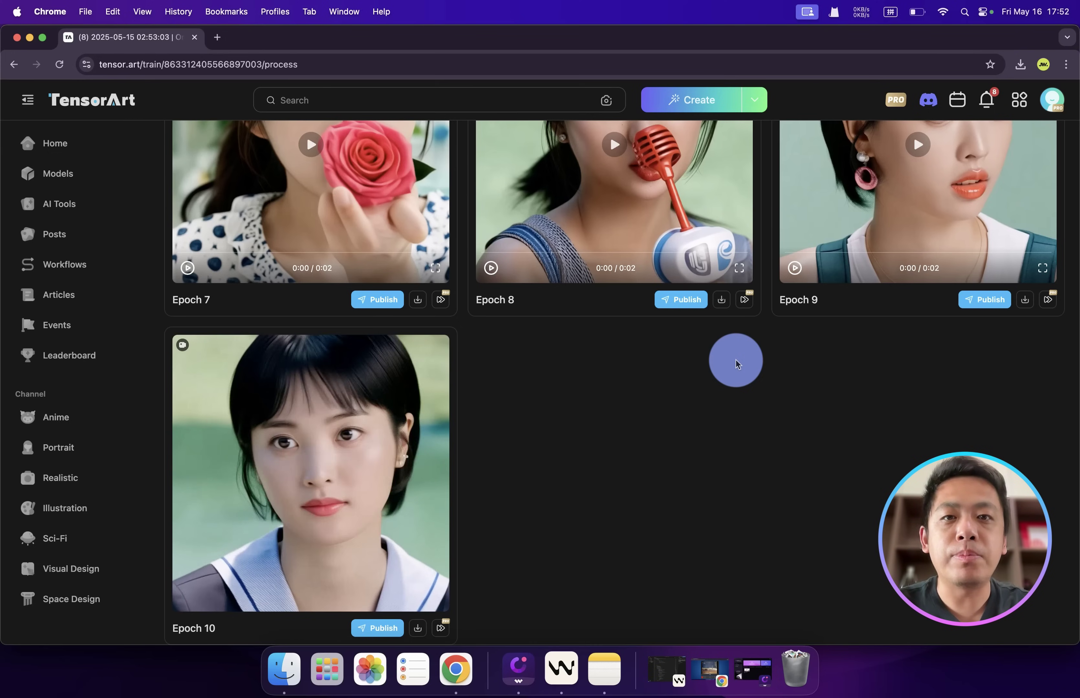
- Begin publishing the Epoch 10 model in a new project named "Sport Girl"
left_click(376, 635)
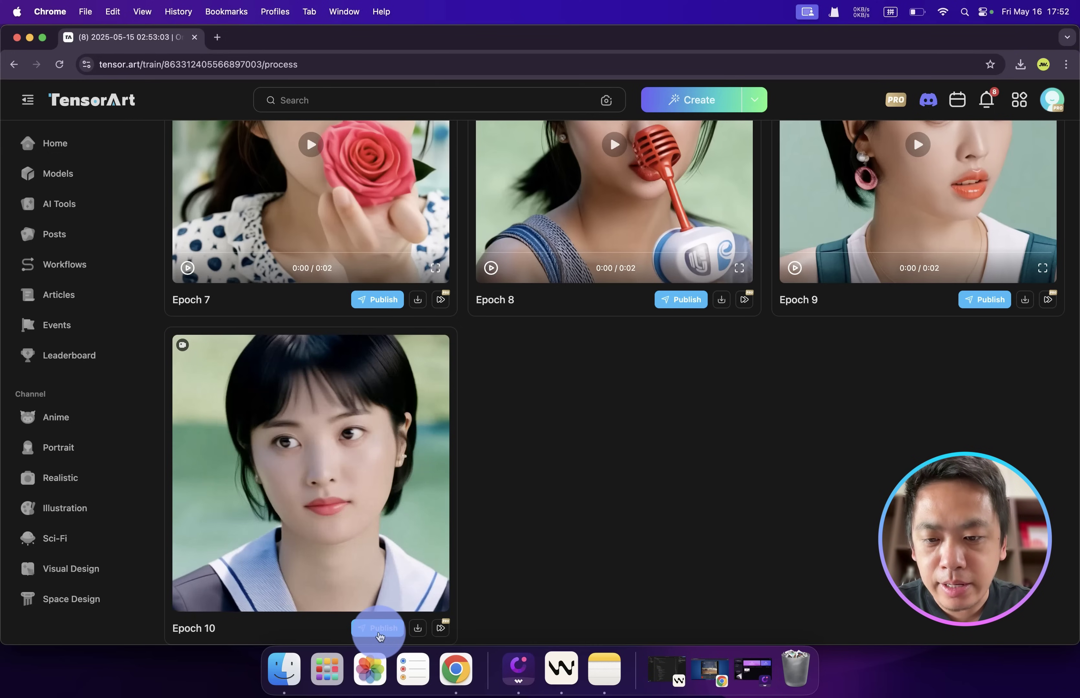
left_click(491, 326)
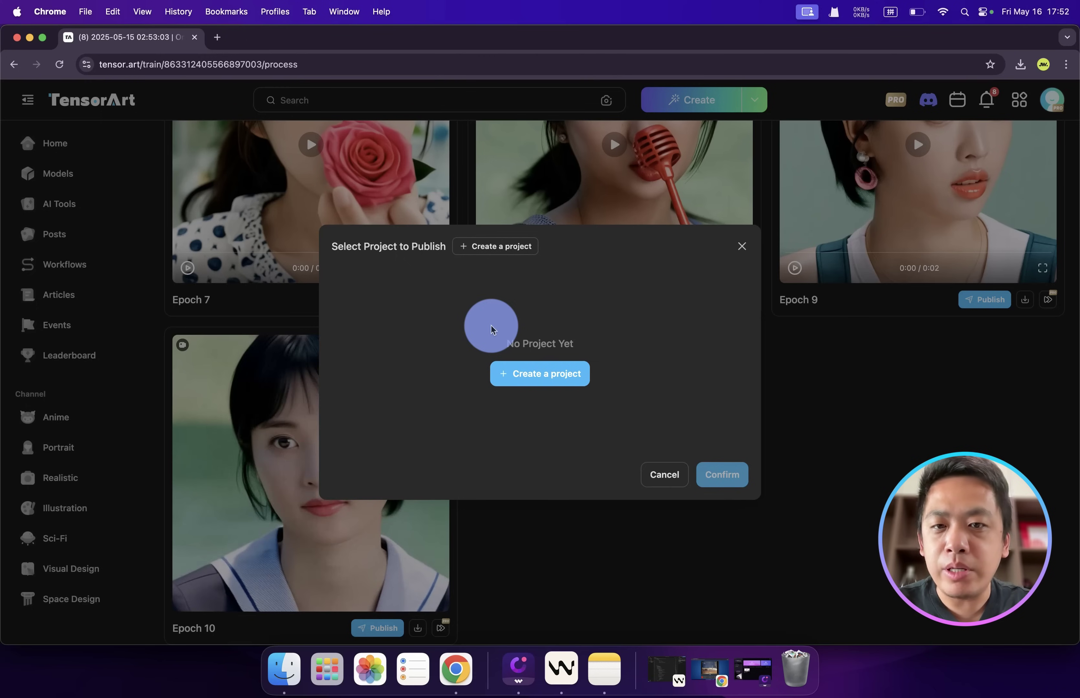
left_click(528, 380)
left_click(458, 308)
type("Sport Girl")
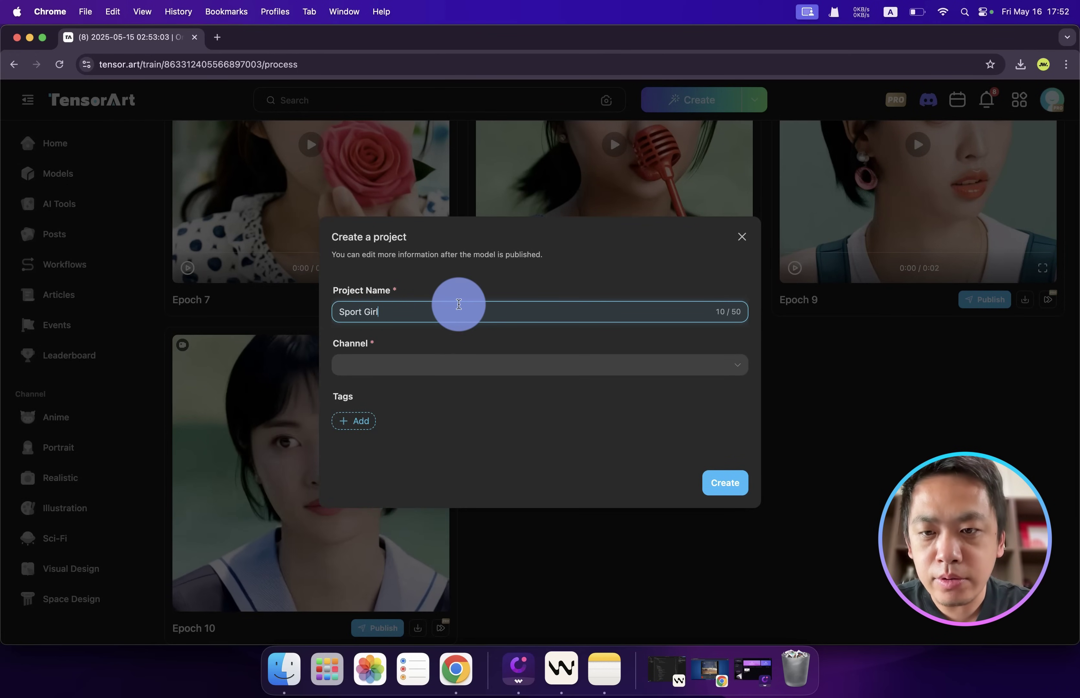
- Create the project in the Realistic channel with the tags PHOTO, 1 GIRL and 1GIRL
left_click(386, 365)
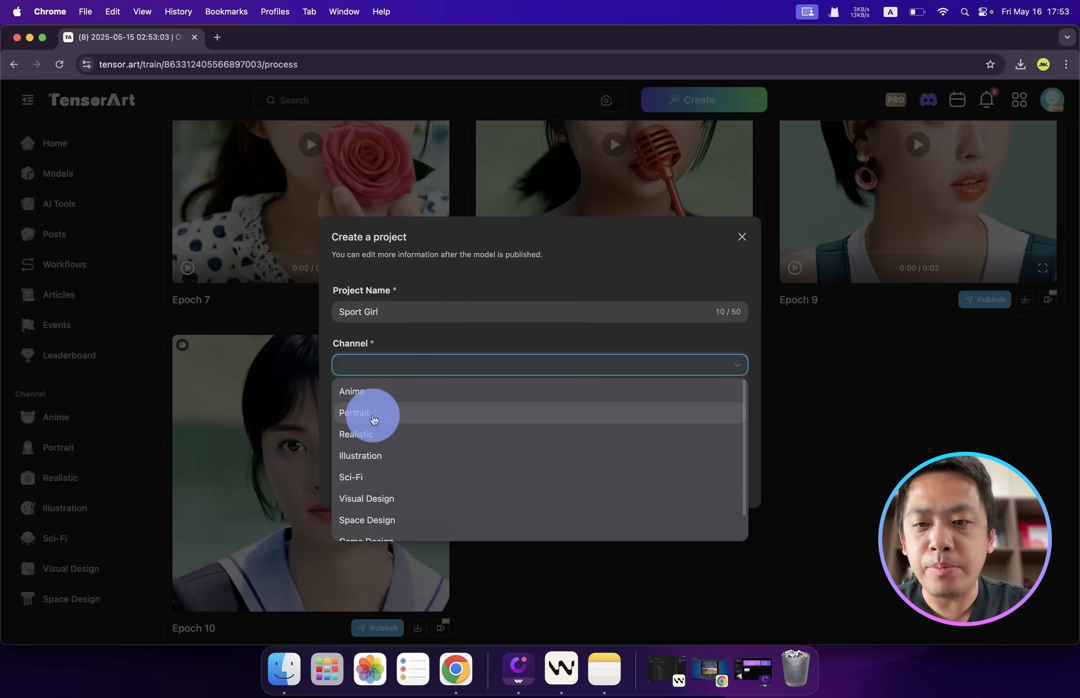
left_click(404, 435)
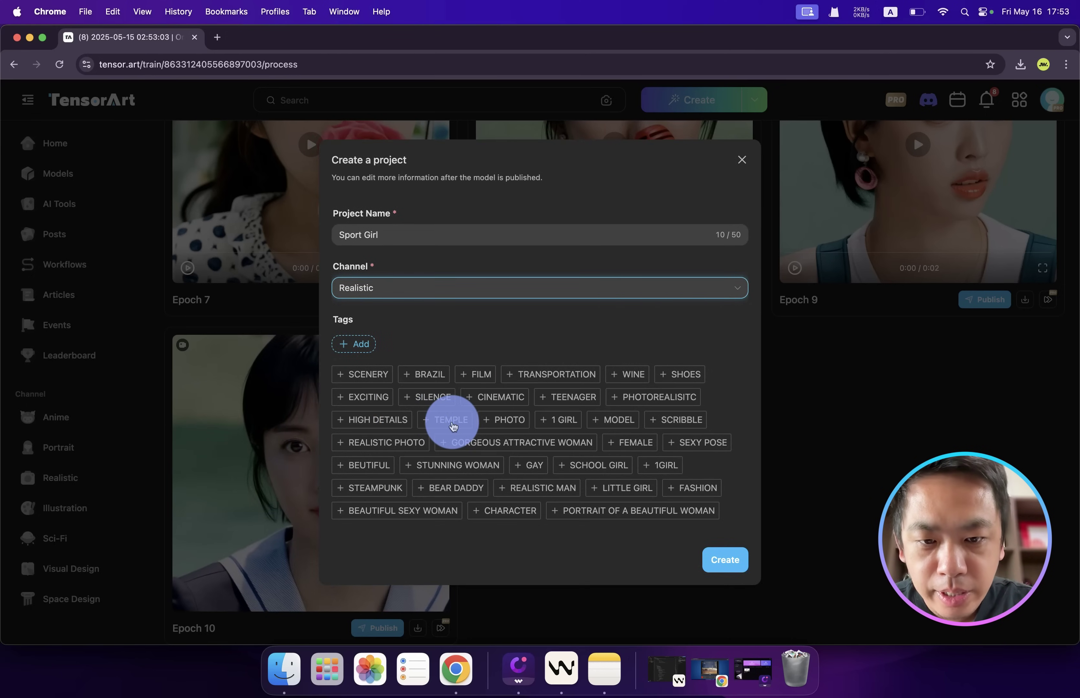
left_click(503, 419)
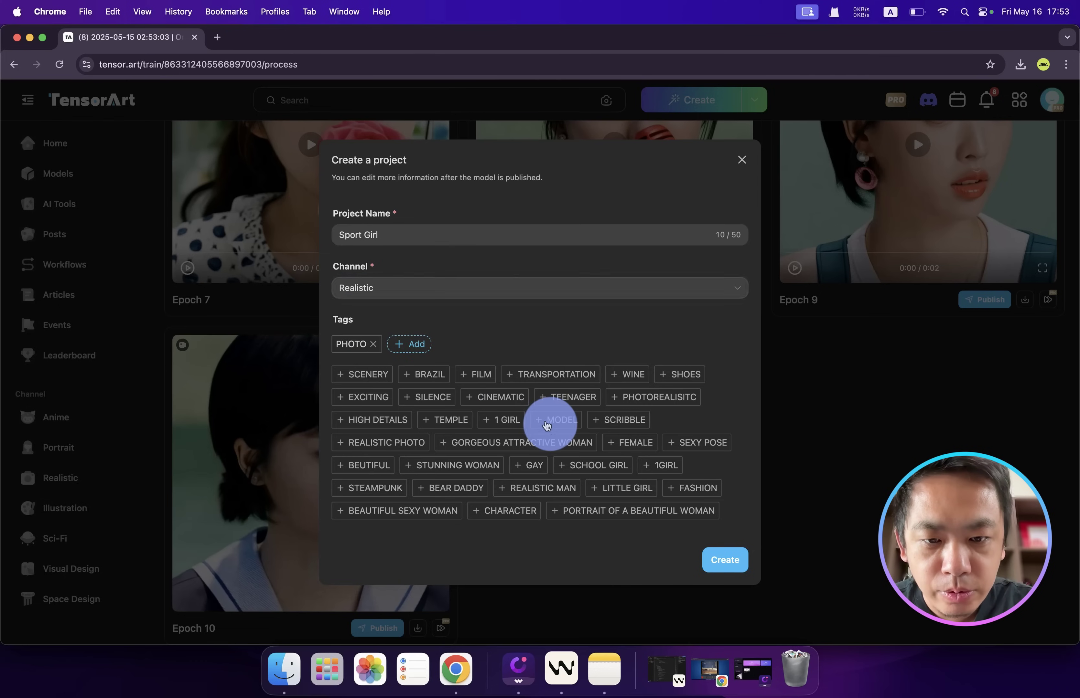
left_click(508, 421)
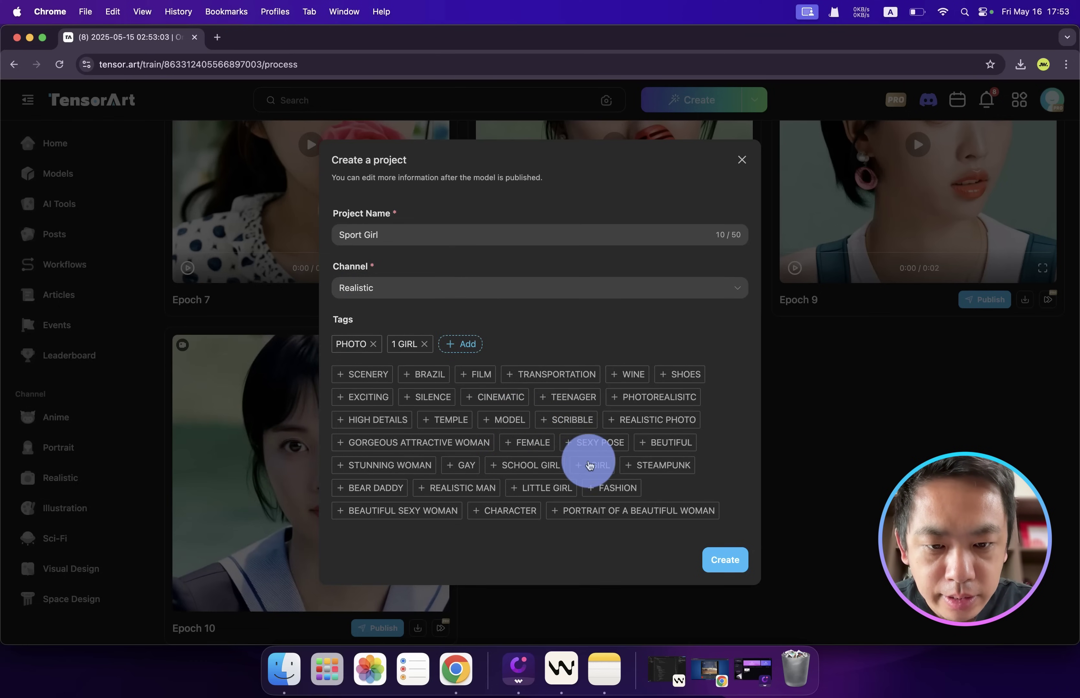
left_click(596, 468)
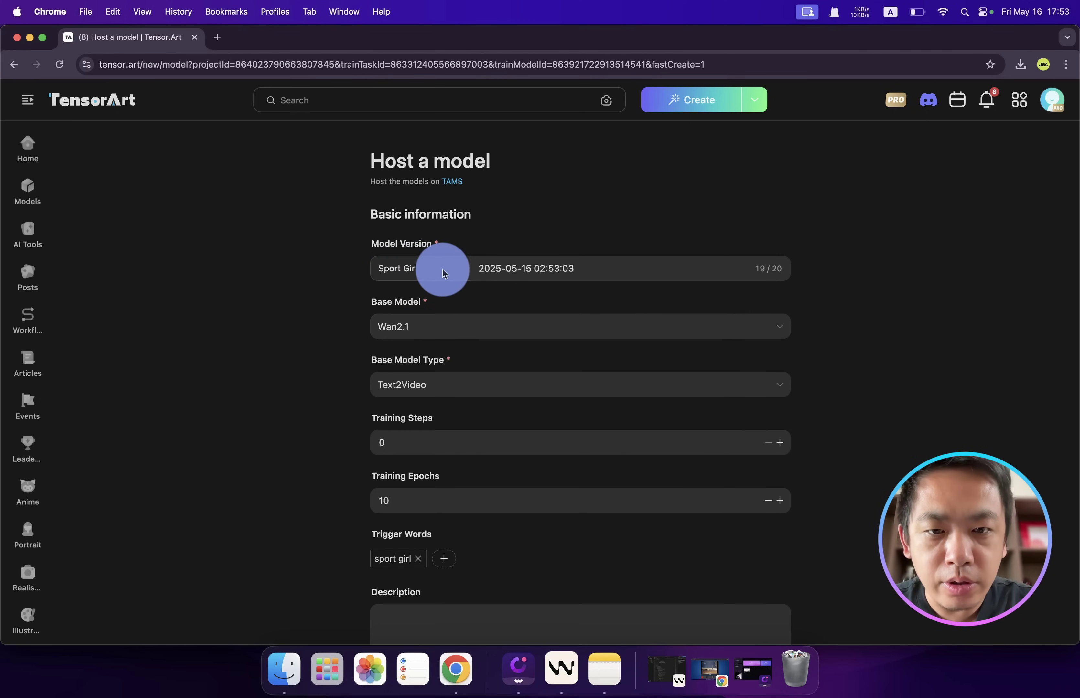
- Set the model version to 1.0, with Wan2.1 as the base model and Text2Video as its type
triple_click(502, 272)
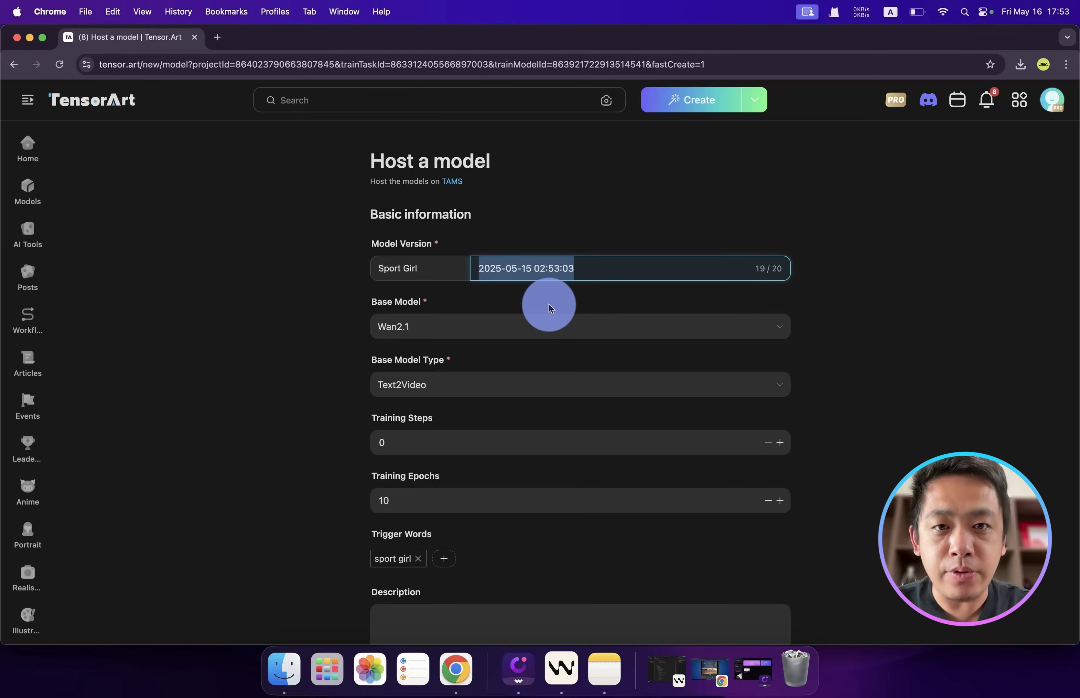
type("1.0")
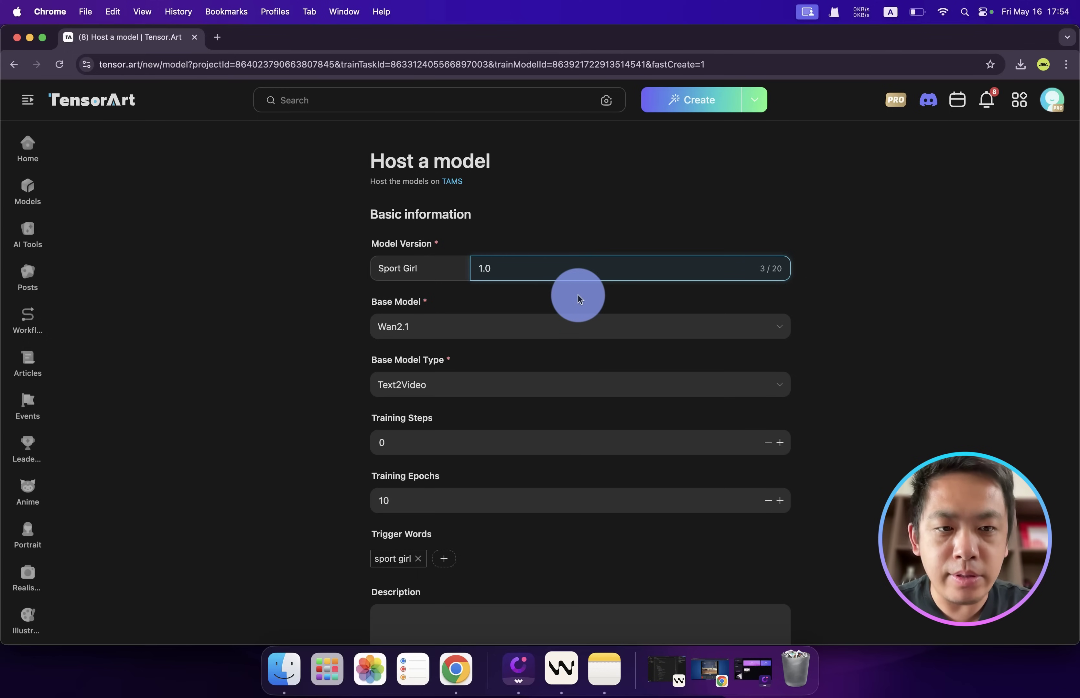
left_click(584, 333)
scroll(483, 363, "up", 5)
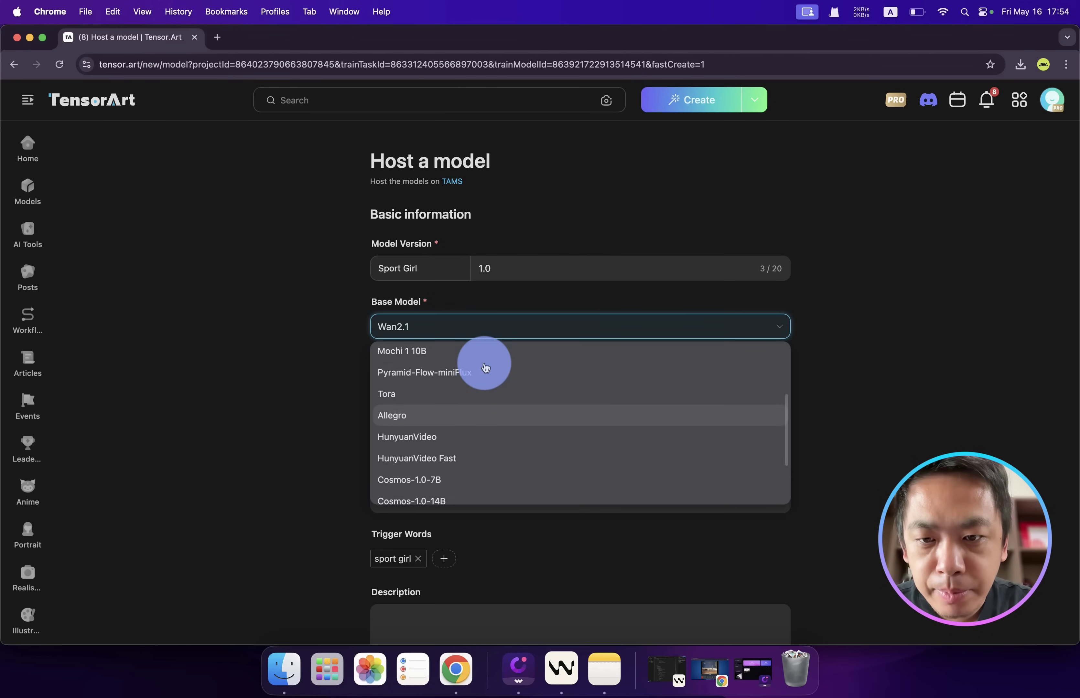
scroll(485, 362, "down", 10)
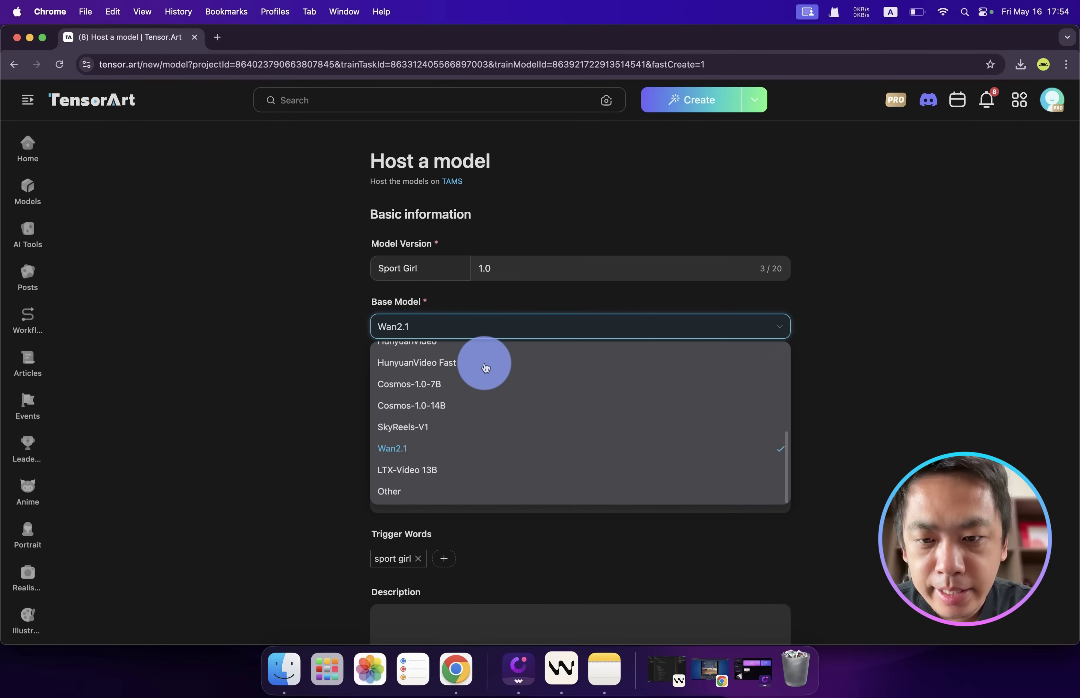
left_click(417, 453)
left_click(418, 386)
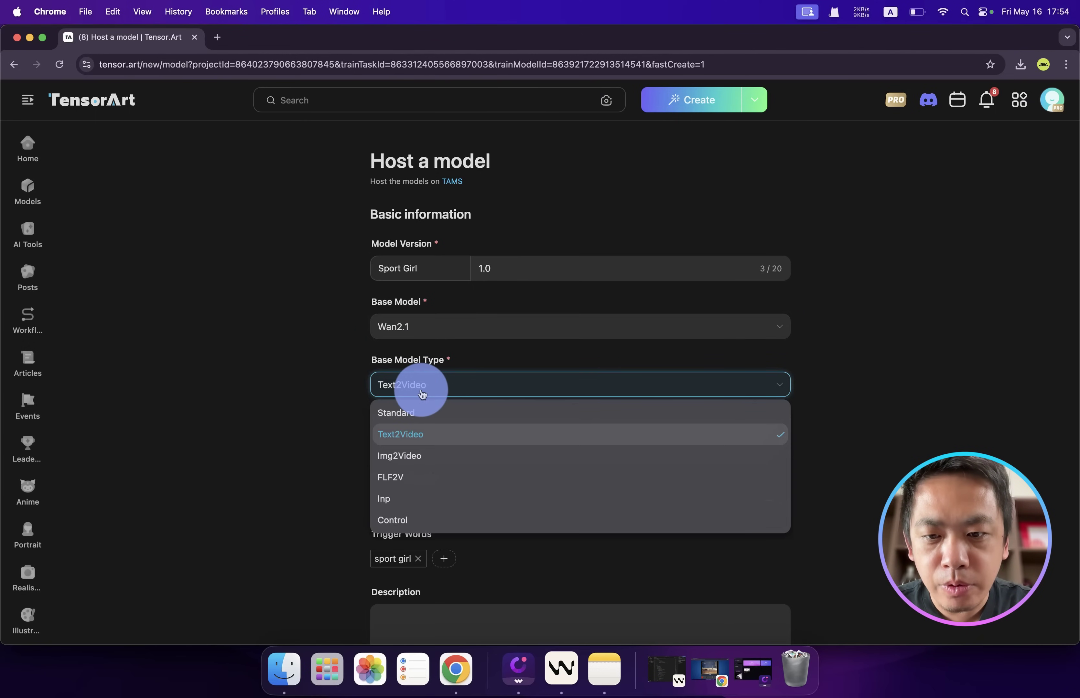
left_click(413, 439)
- Set the training steps to 2 and enter "Sport girl video model" as the model version's description
key("Tab")
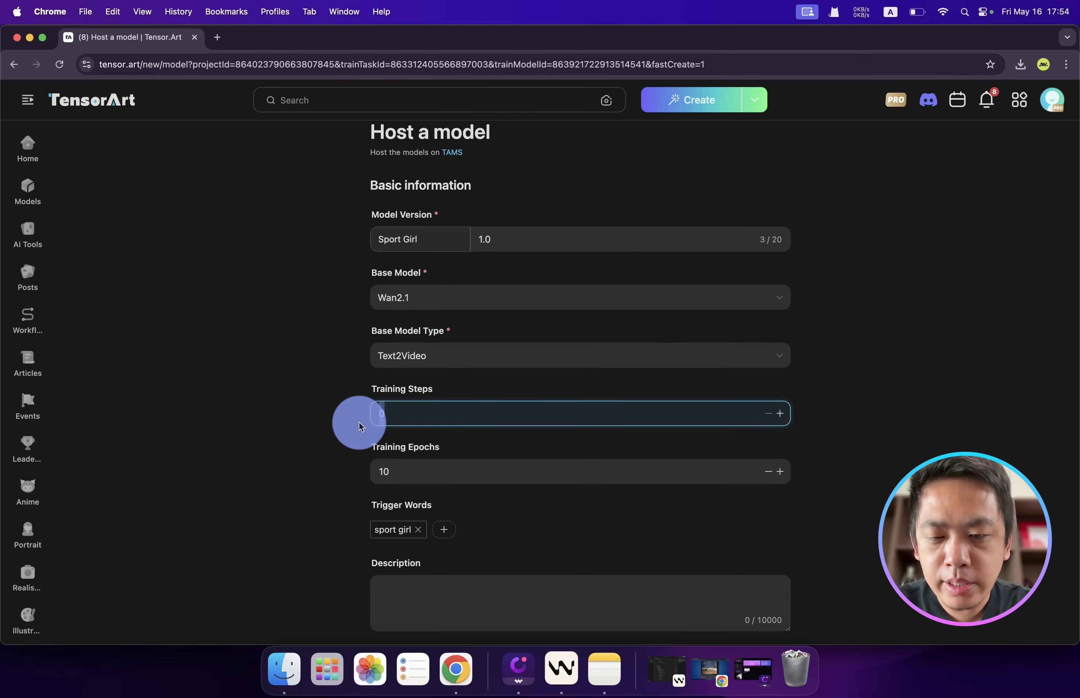
type("2")
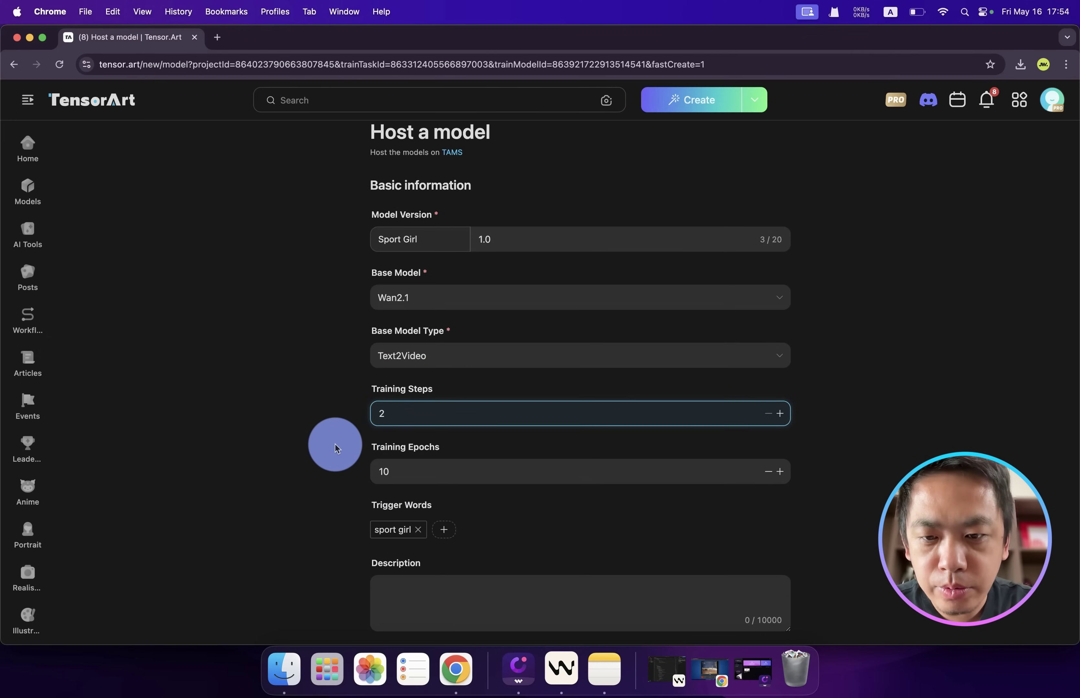
scroll(363, 408, "down", 5)
left_click(408, 360)
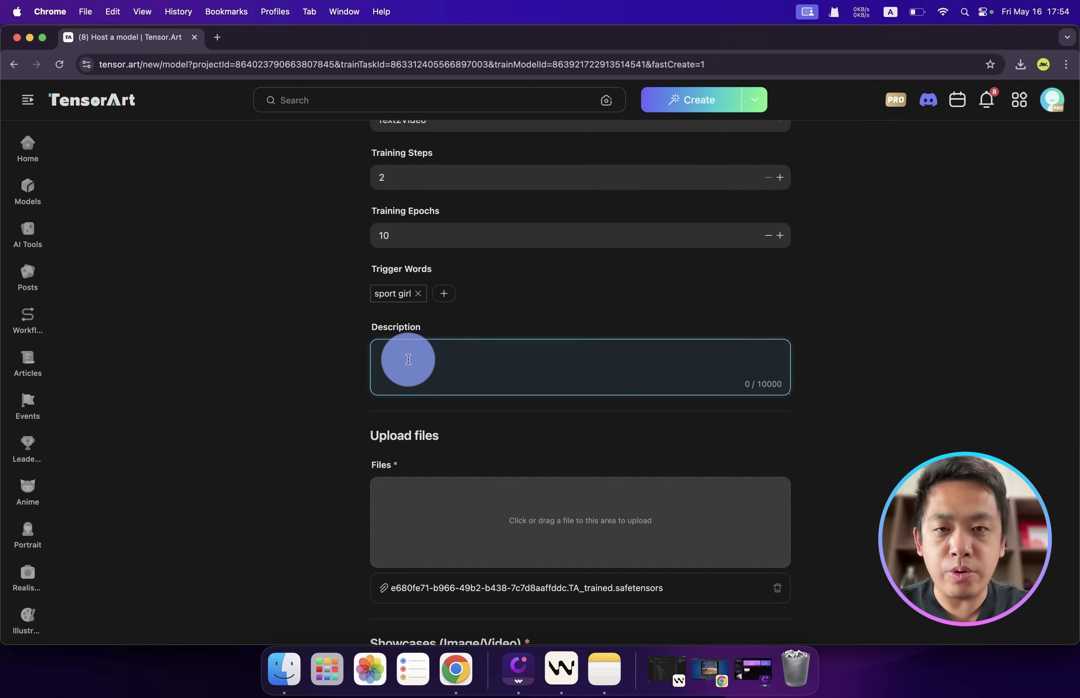
type("Sport girl video model")
scroll(408, 359, "down", 5)
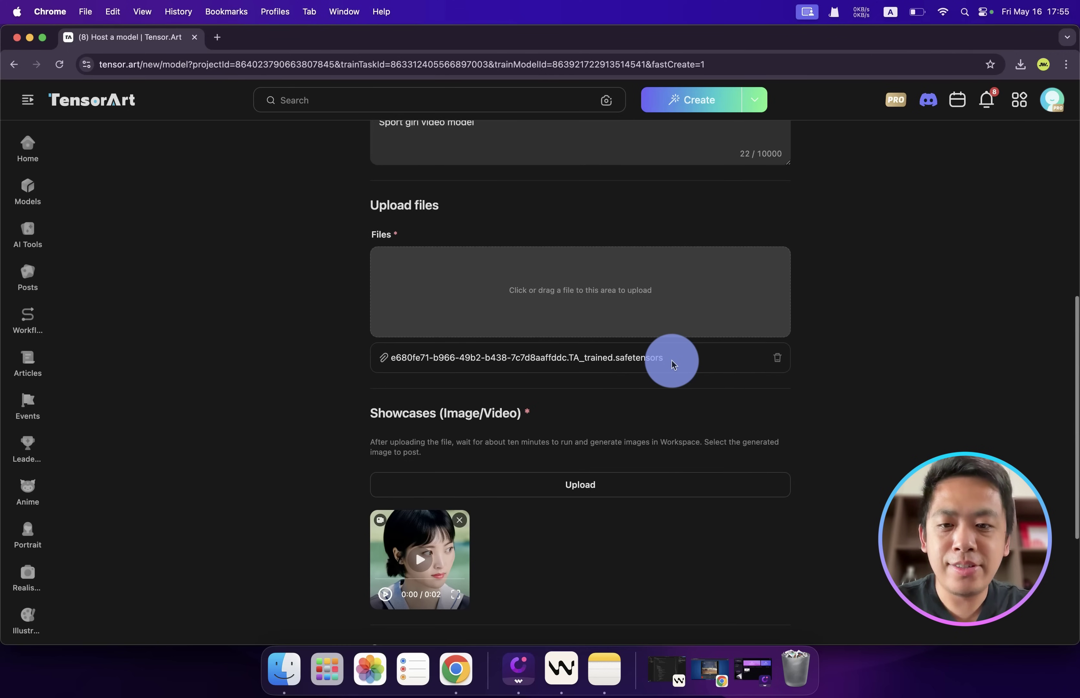
- Publish the model version with its attached file, showcase video and Free Download permission
scroll(667, 367, "down", 3)
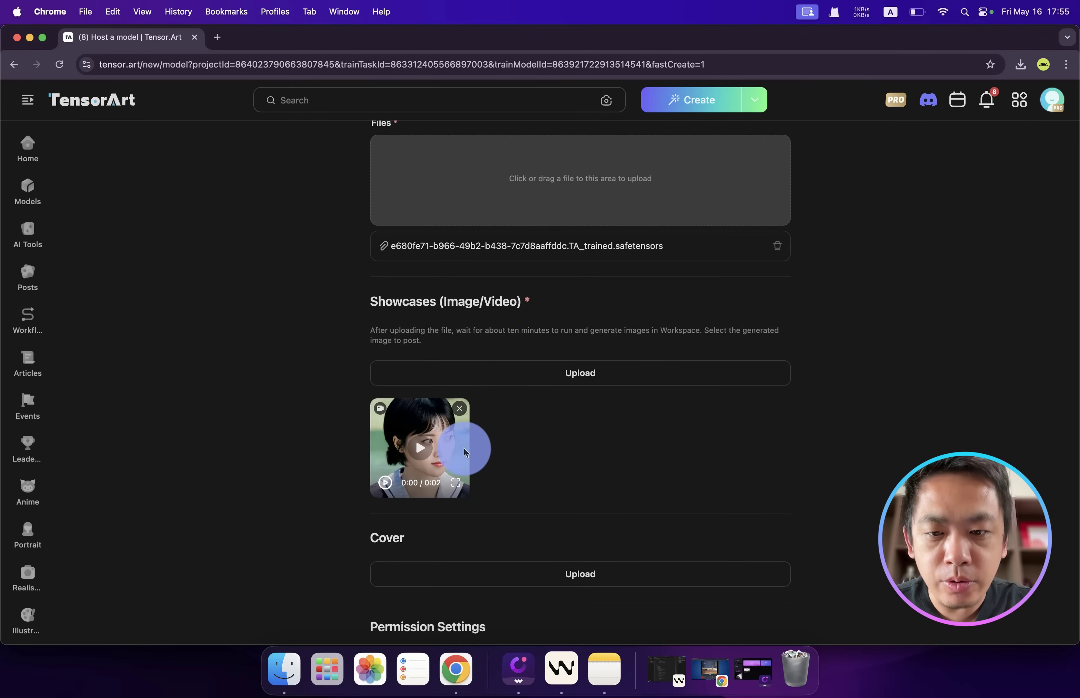
scroll(509, 455, "down", 3)
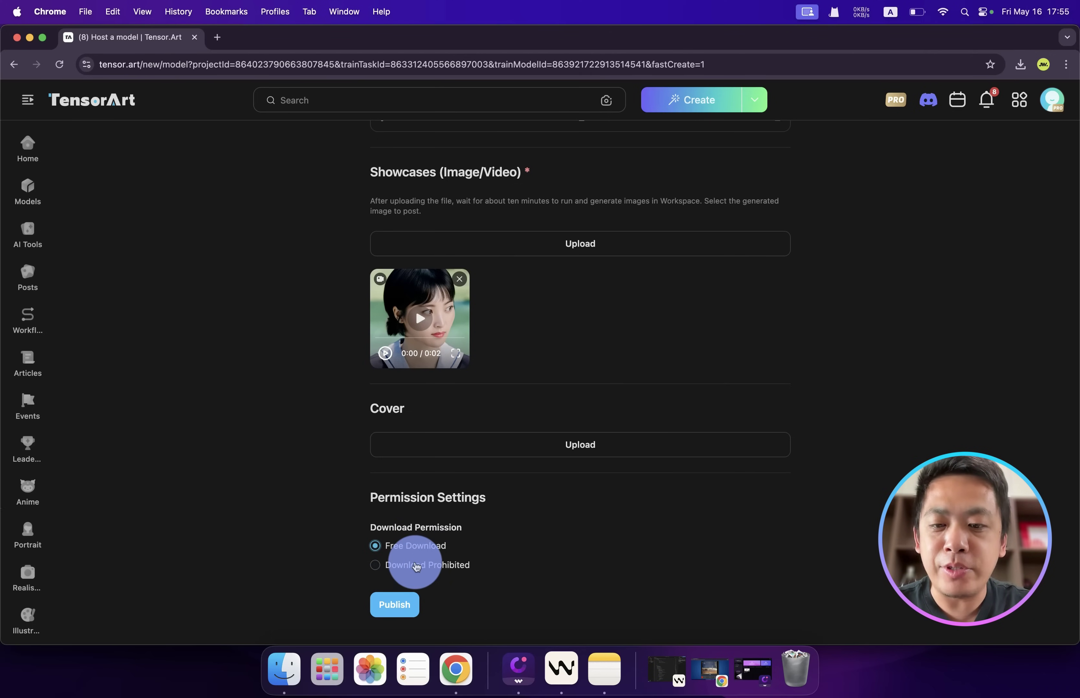
left_click(399, 614)
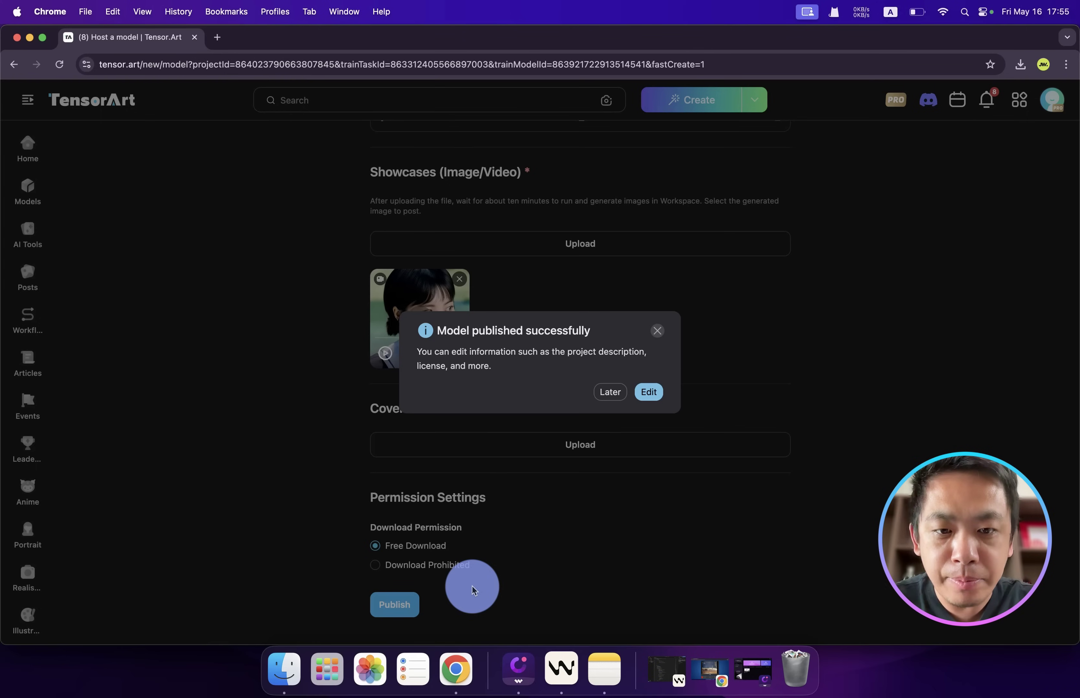
- Open the published project for editing and enter the description "Sport girl video model"
left_click(655, 398)
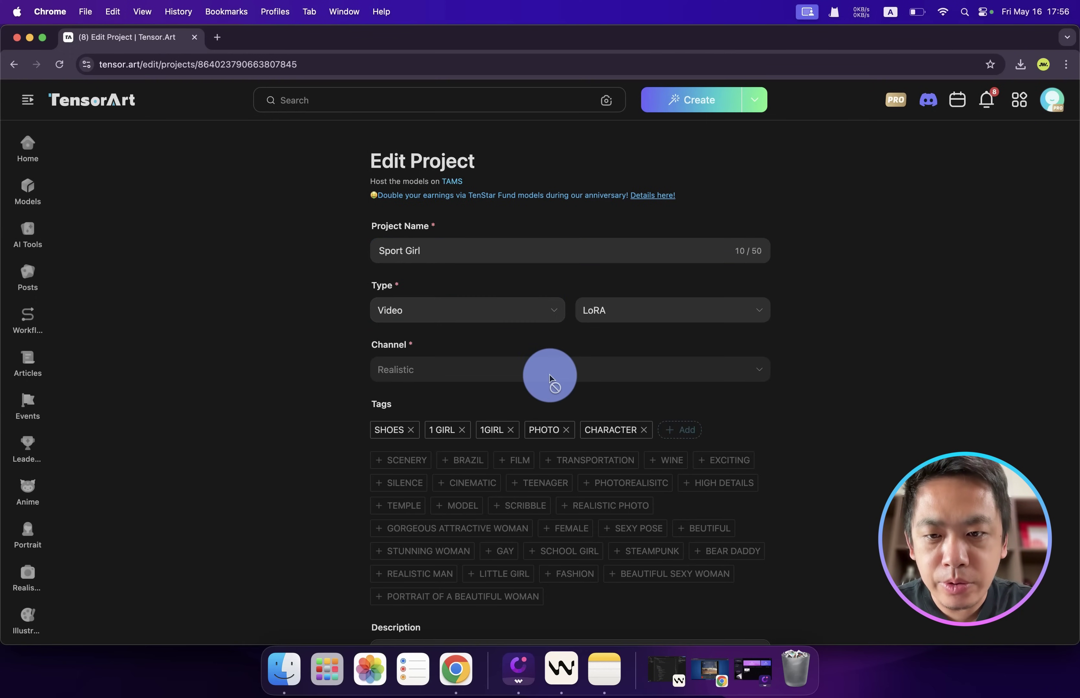
scroll(552, 373, "down", 10)
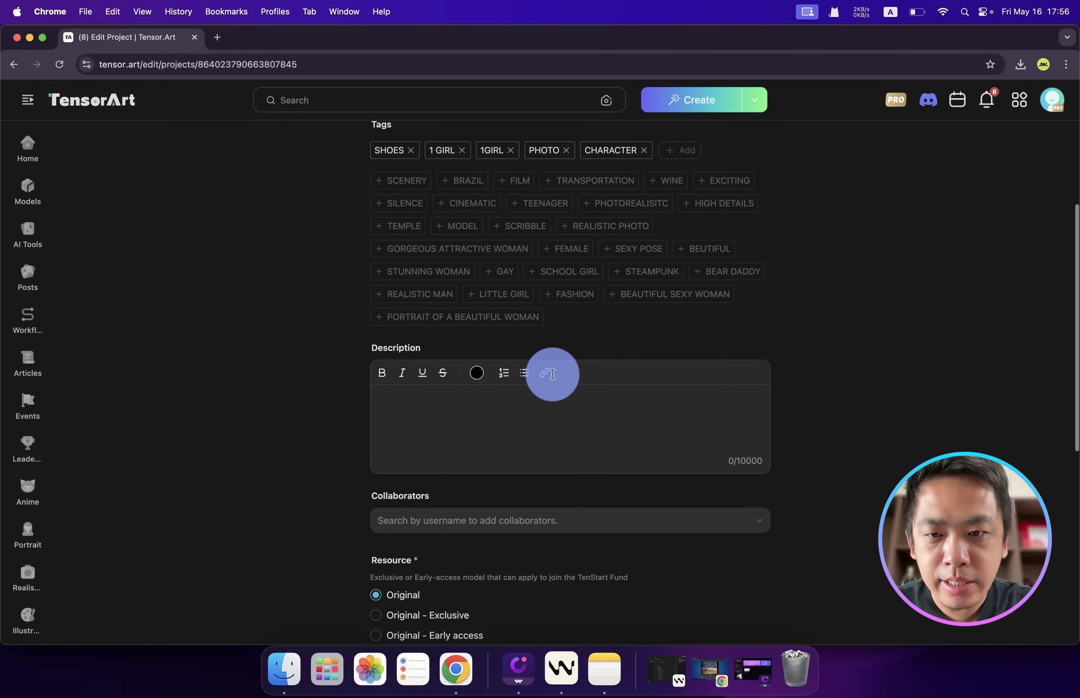
left_click(530, 294)
type("Sport girl video model")
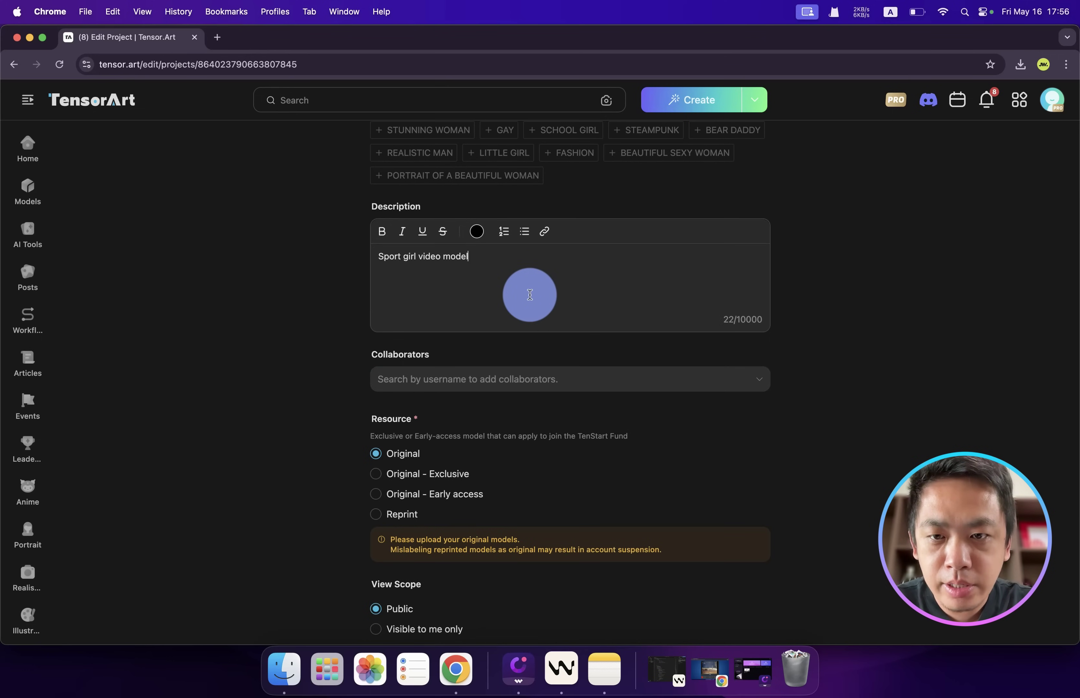
- Keep the project Original and Public, permit selling generated contents, and save the update
scroll(707, 357, "down", 5)
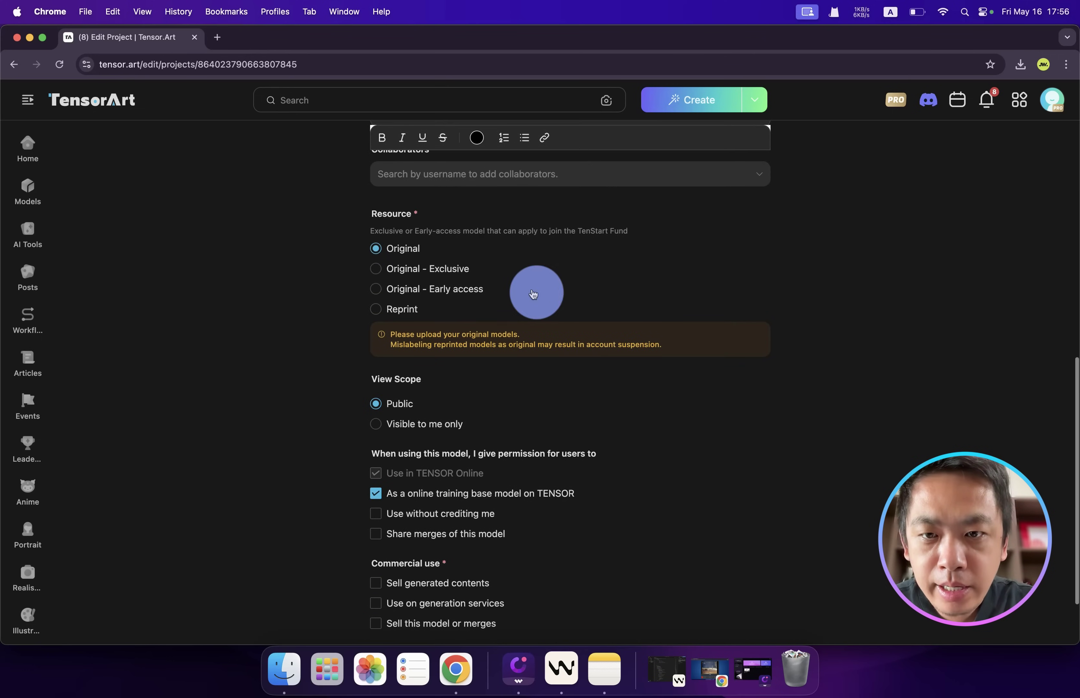
left_click_drag(337, 238, 357, 271)
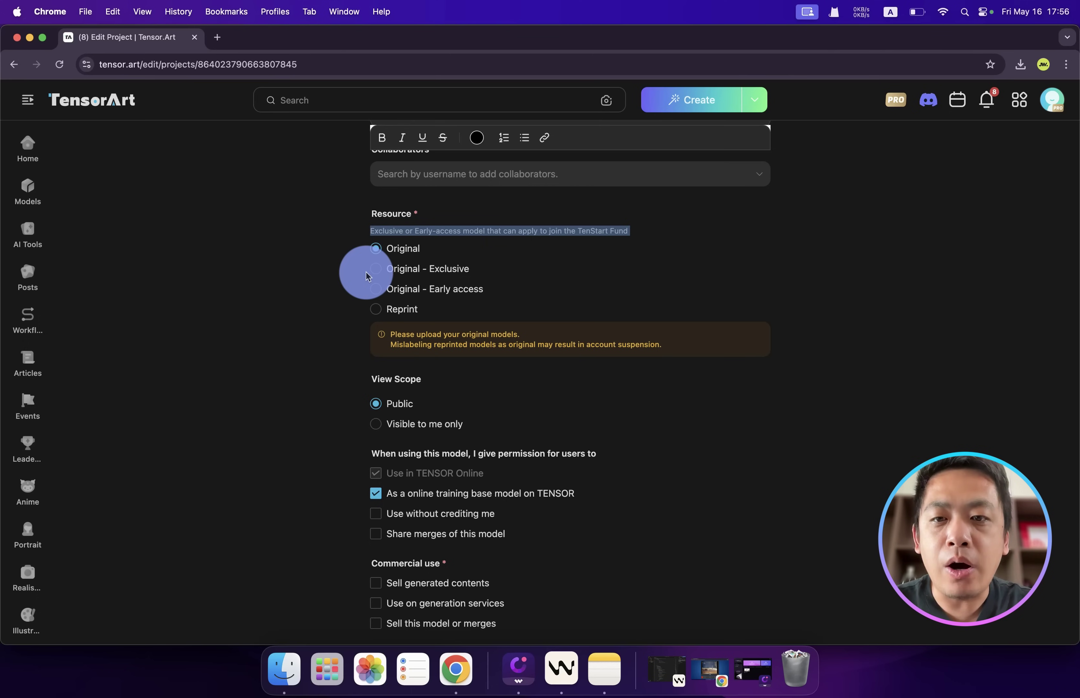
scroll(369, 281, "down", 3)
left_click(379, 336)
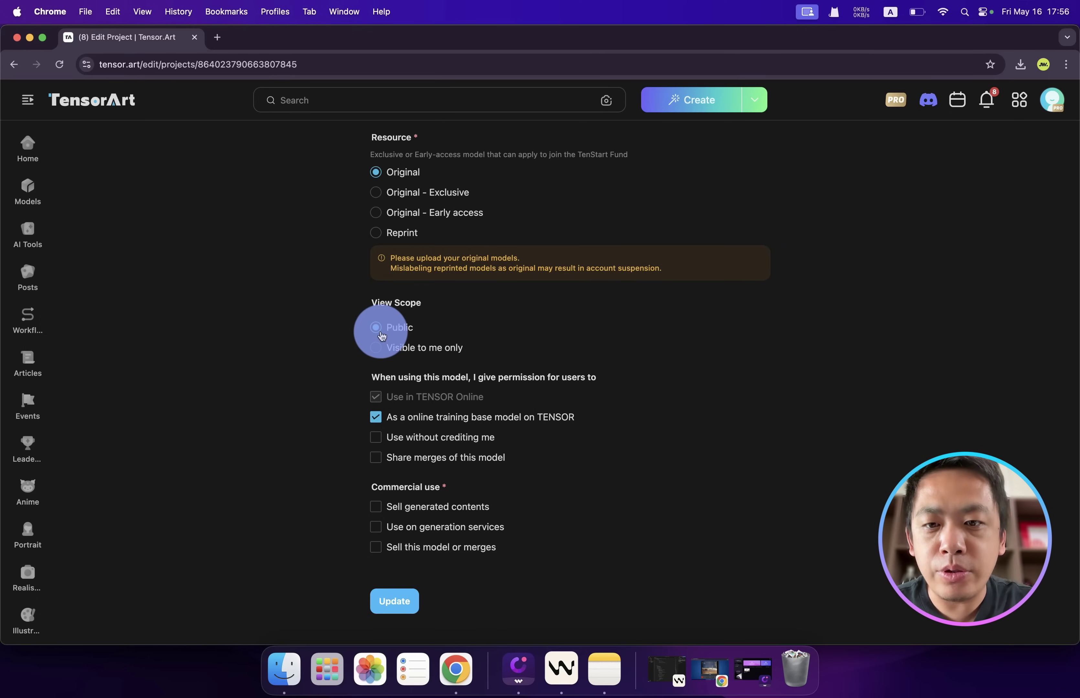
scroll(330, 403, "down", 1)
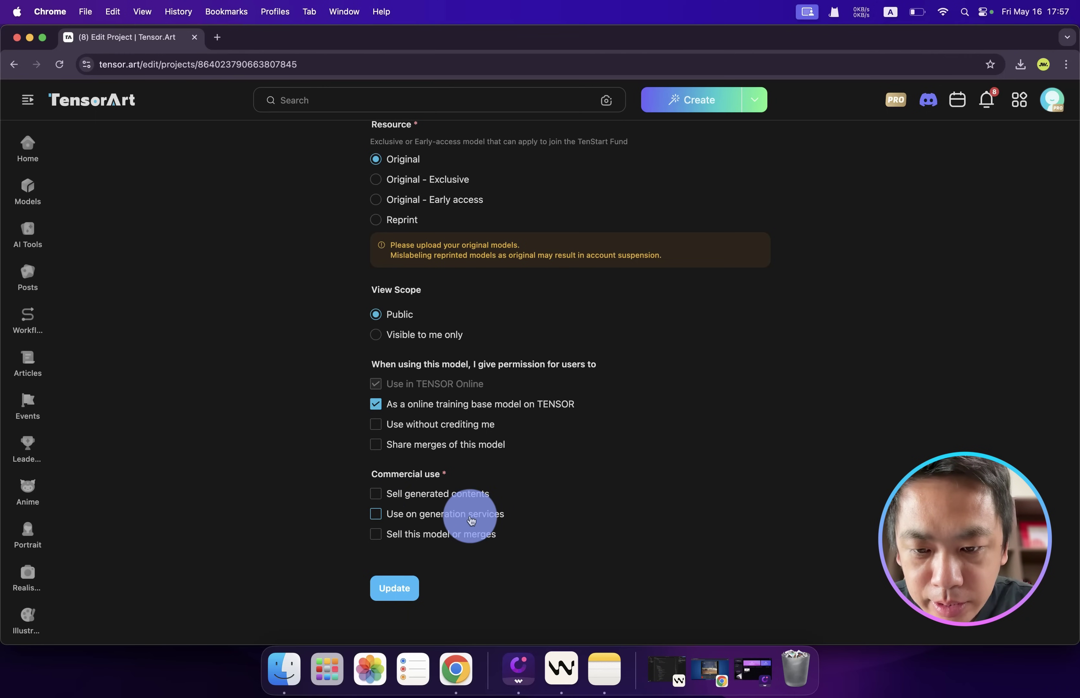
left_click(383, 499)
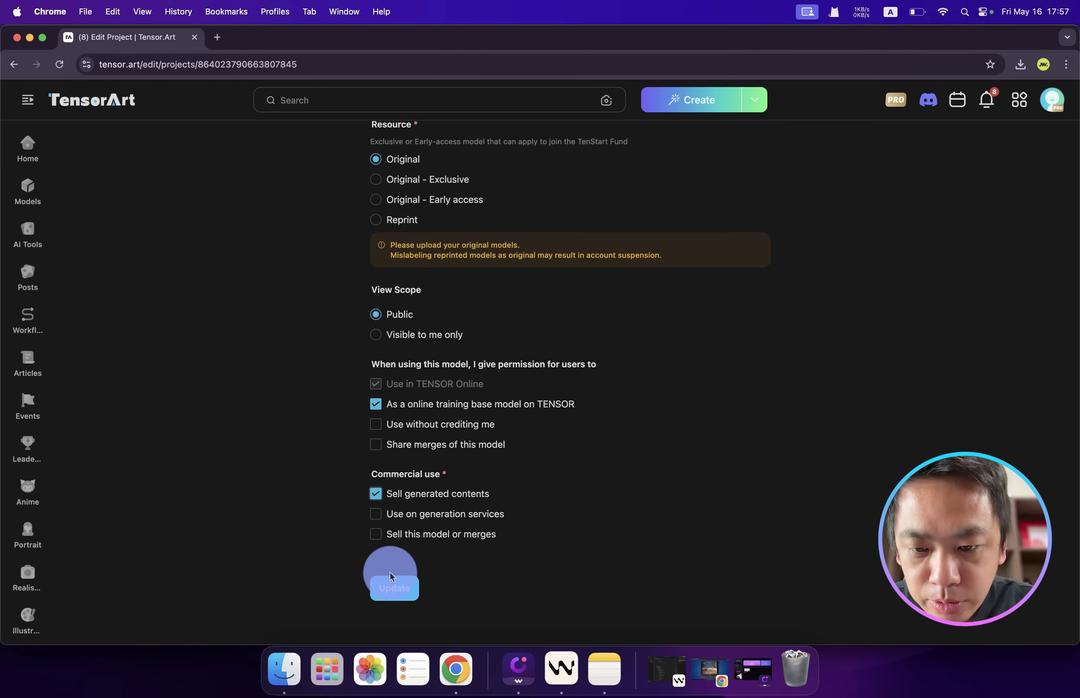
left_click(397, 588)
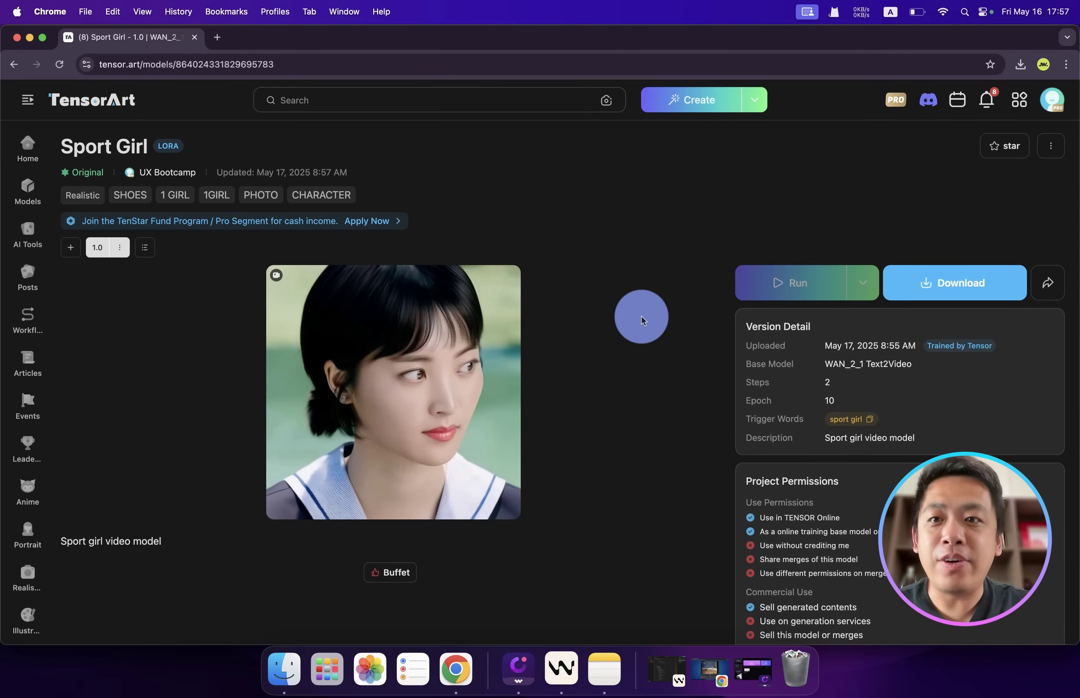
- Review the published Sport Girl page with its version details and permissions, and view the profile's list of models
left_click(347, 64)
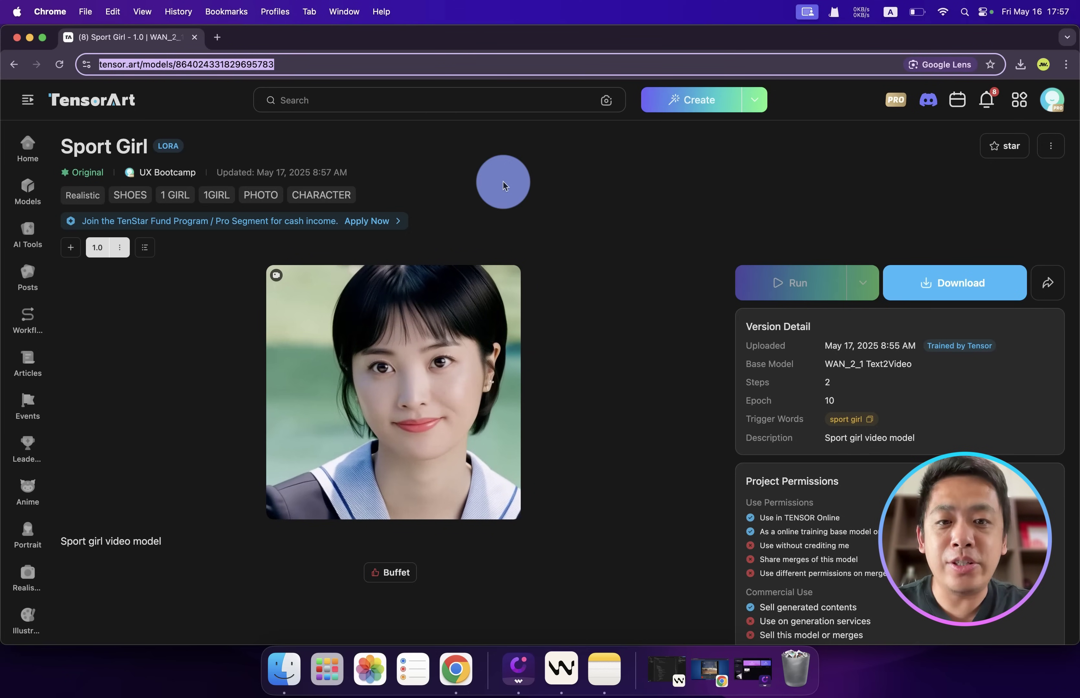
left_click(592, 228)
mouse_move(783, 283)
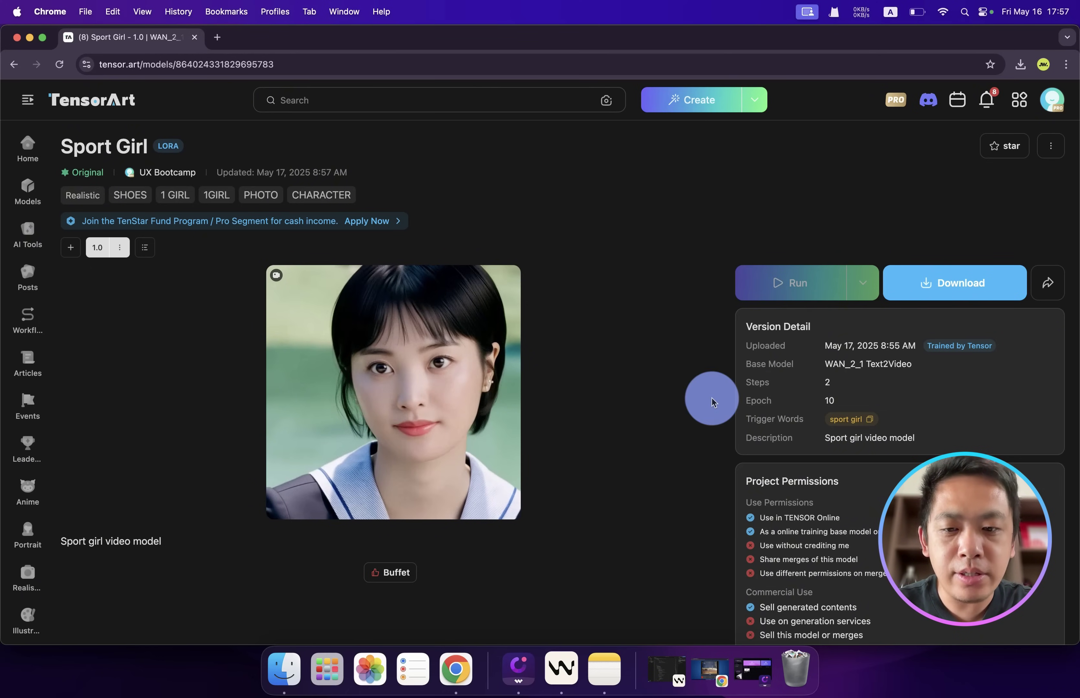
scroll(369, 449, "down", 5)
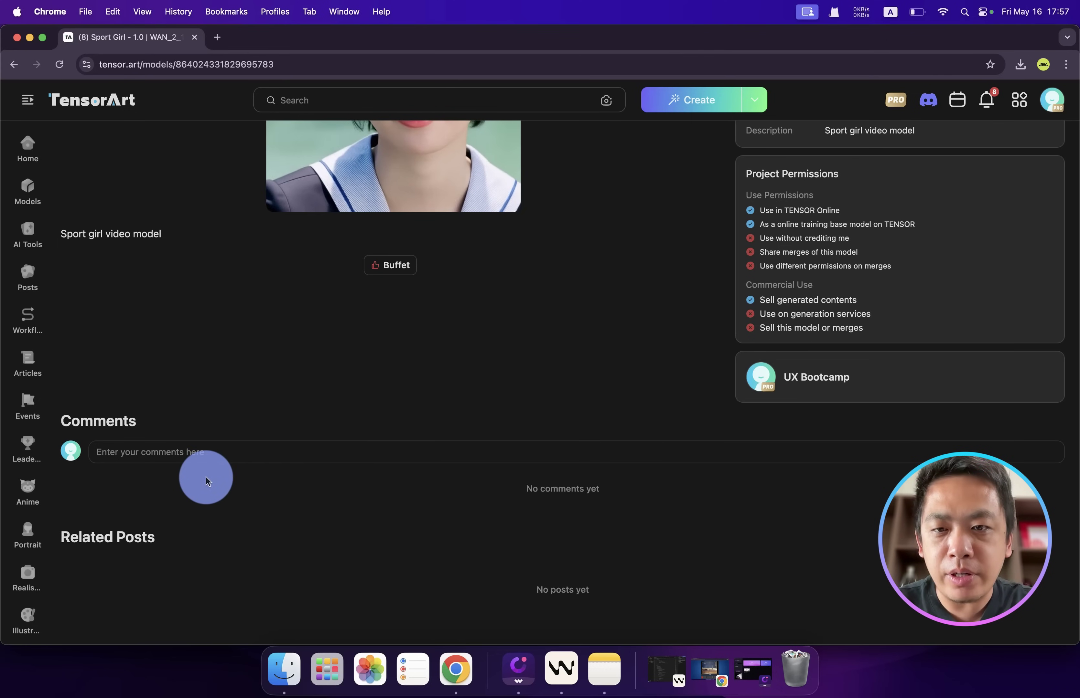
scroll(495, 407, "up", 2)
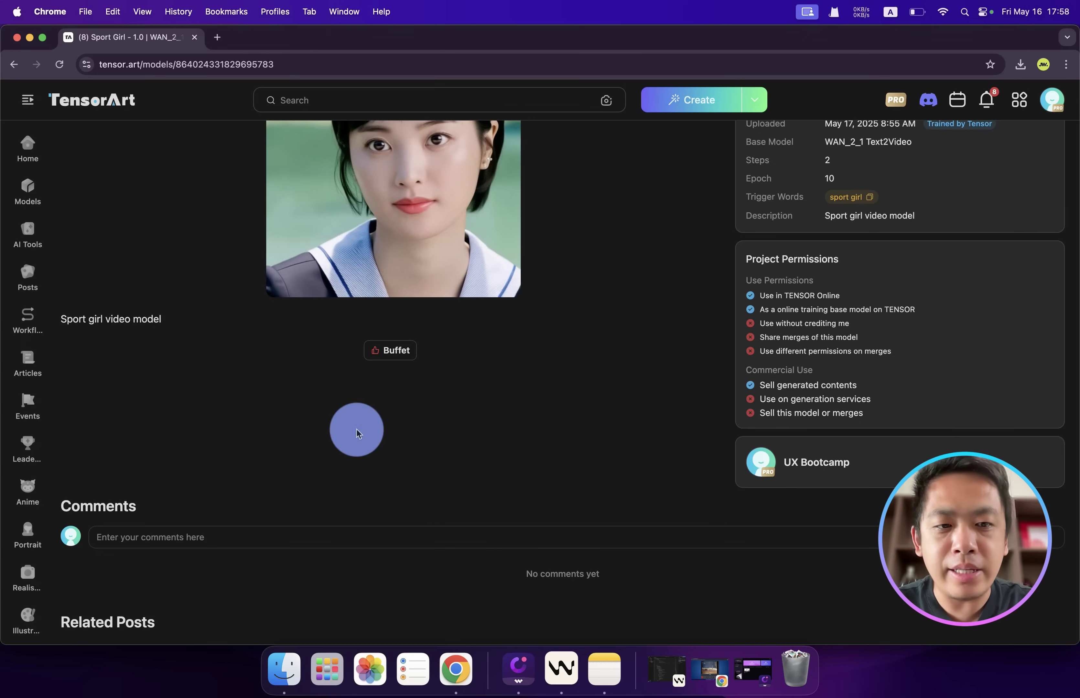
key("super+bracketleft")
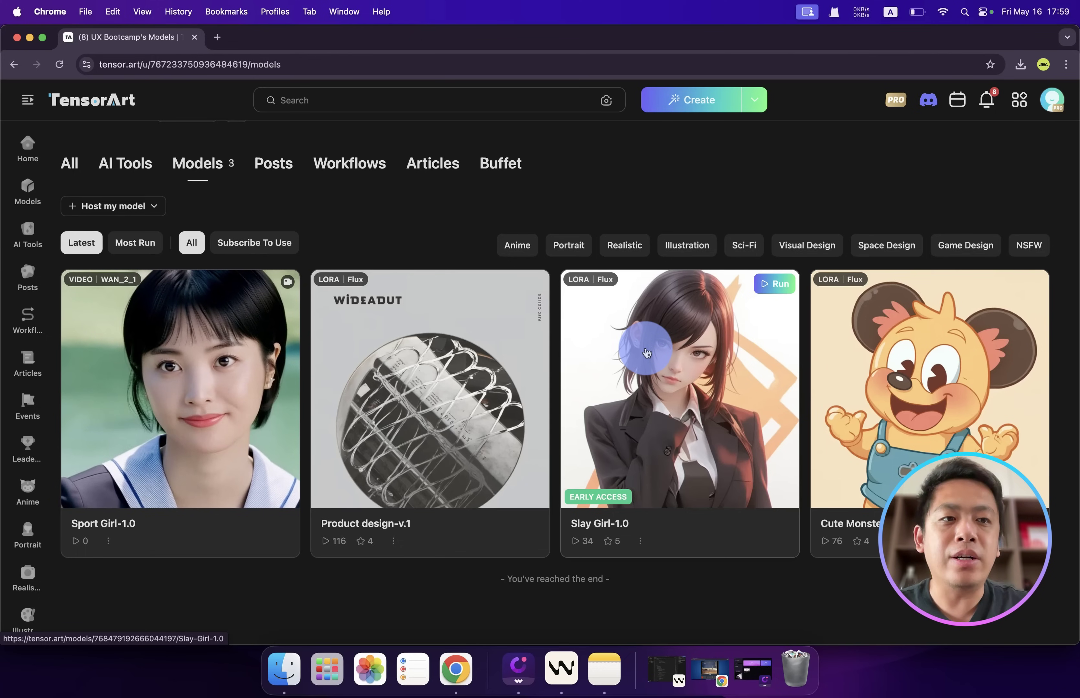
left_click(986, 100)
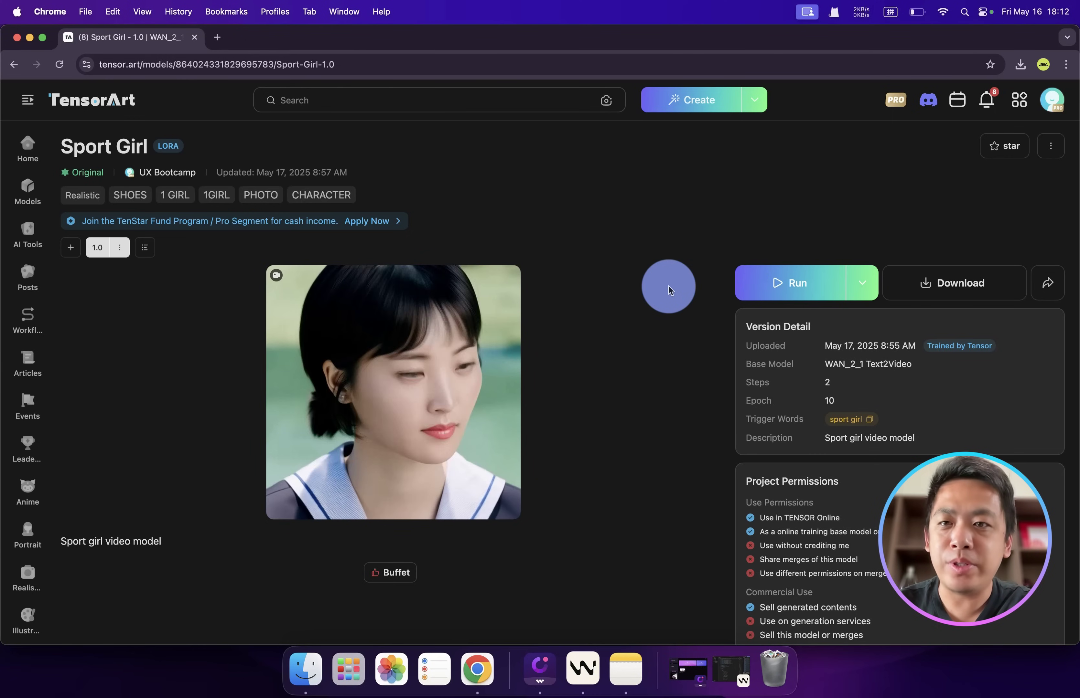
- Run the Sport Girl model with the recommended Wan2.1 - t2v-14B-720p basic model and set its LoRA weight to 0.9
left_click(778, 288)
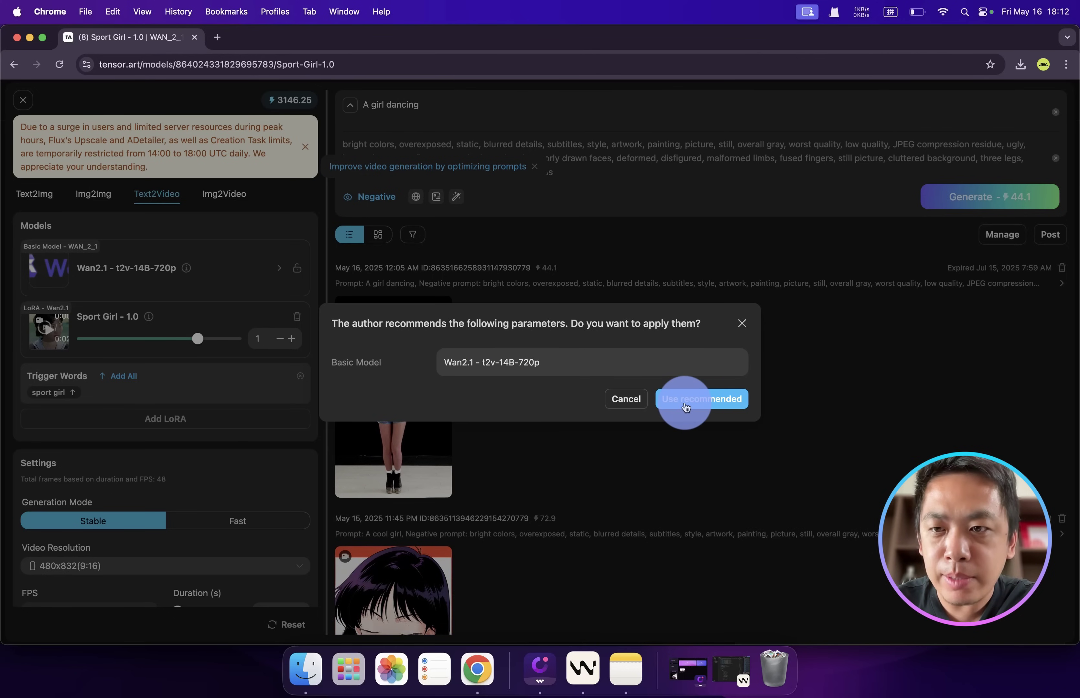
left_click(685, 407)
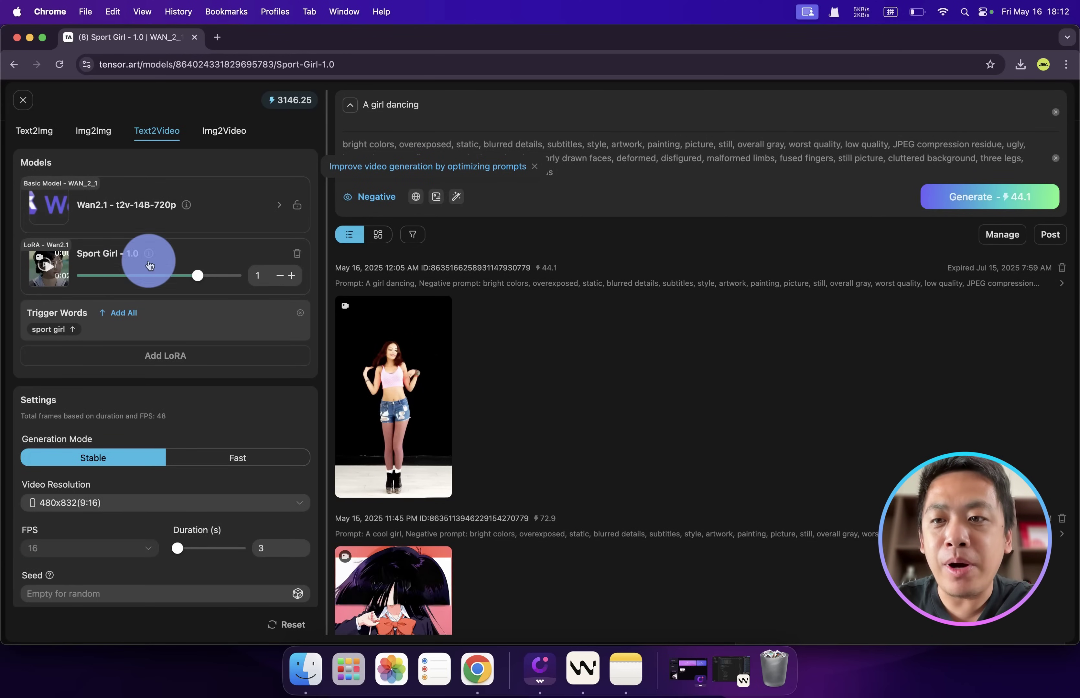
left_click_drag(197, 282, 189, 369)
- Add all trigger words and change the prompt to "A girl,sport girl, playing basketball"
left_click(122, 316)
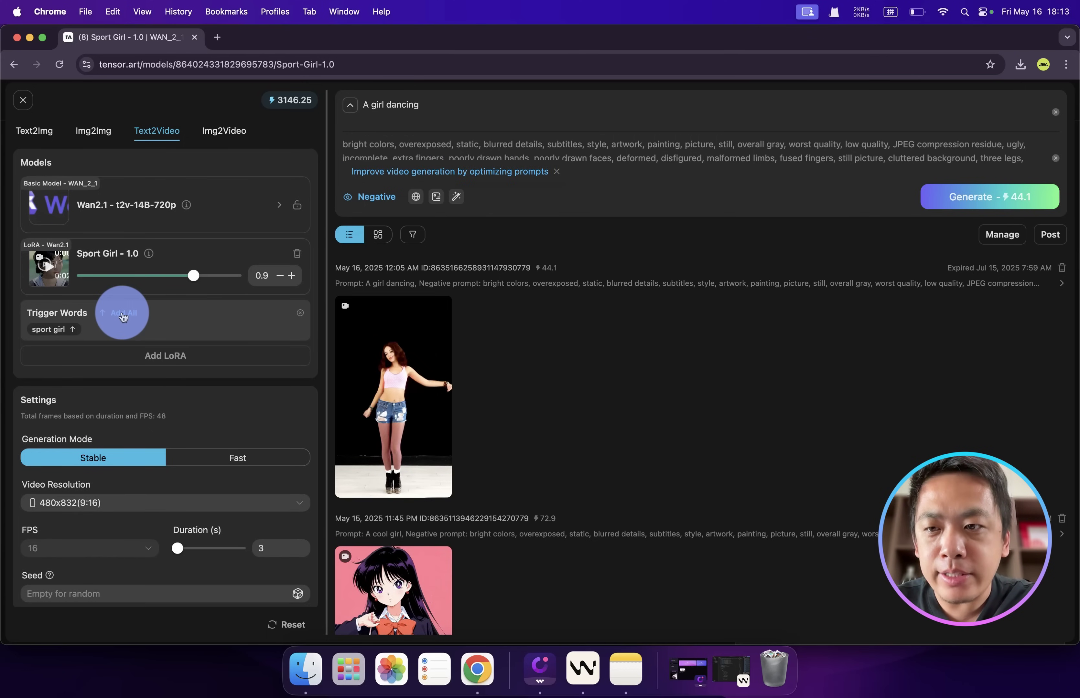
left_click(417, 104)
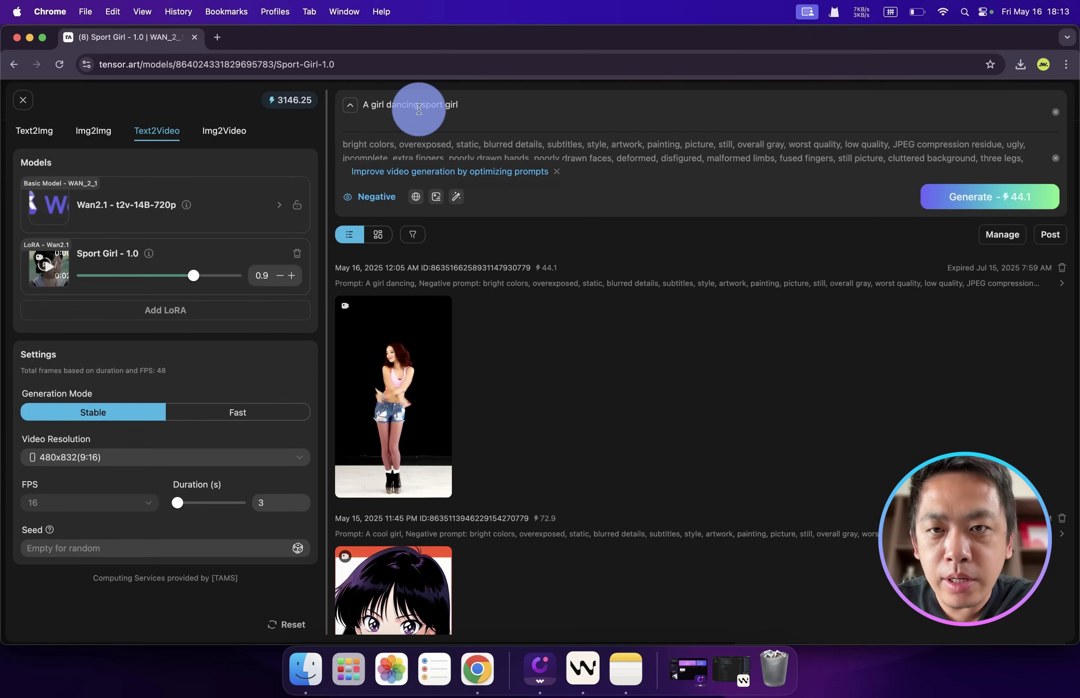
left_click(475, 192)
- Check the available video resolutions in the generation settings, keeping 480x832(9:16)
left_click(194, 349)
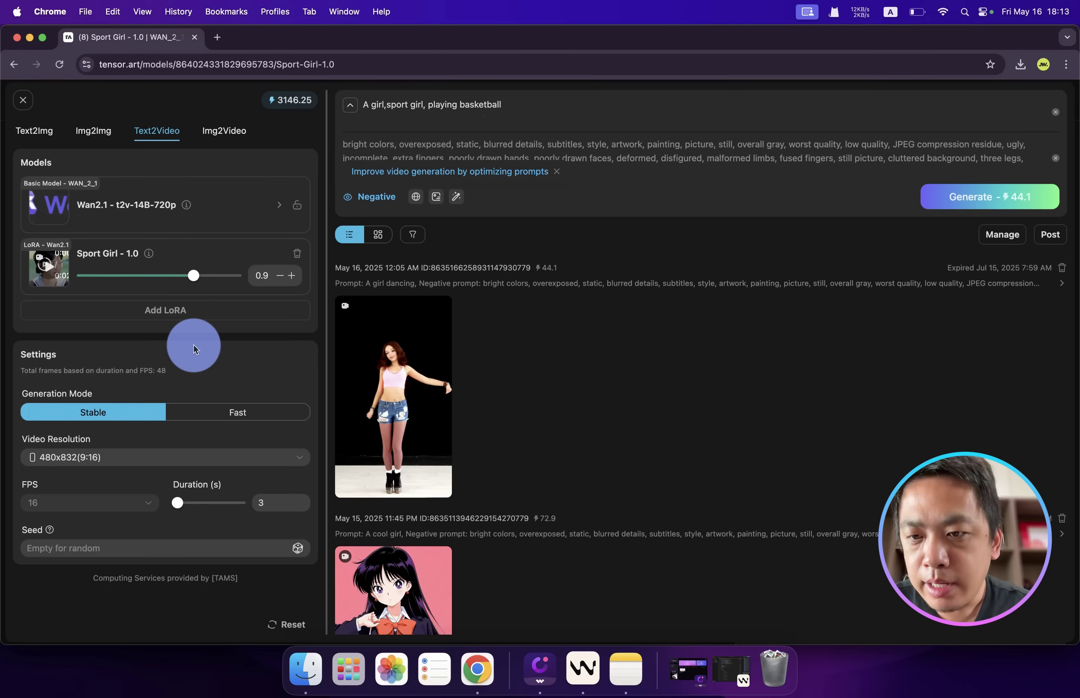
scroll(194, 348, "down", 2)
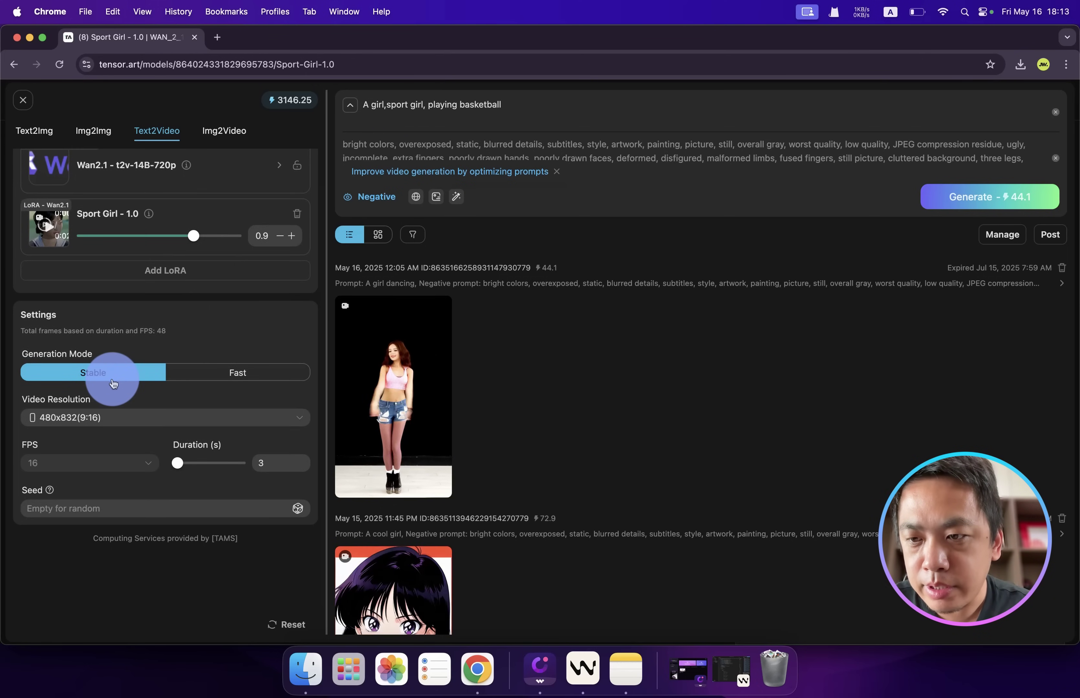
left_click(131, 416)
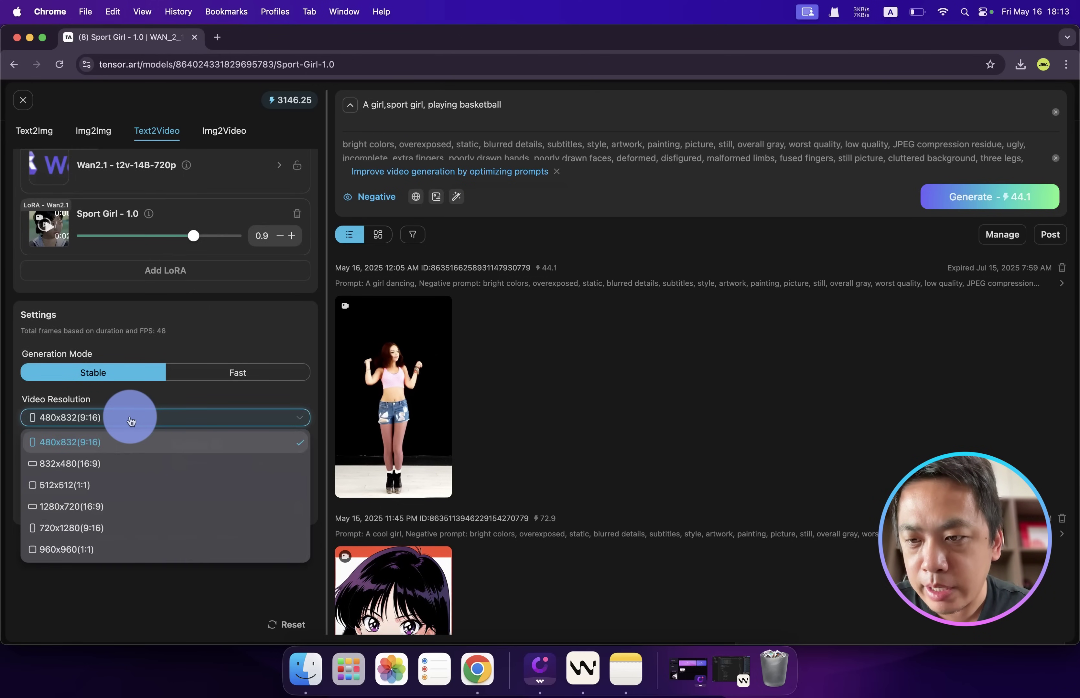
left_click(132, 416)
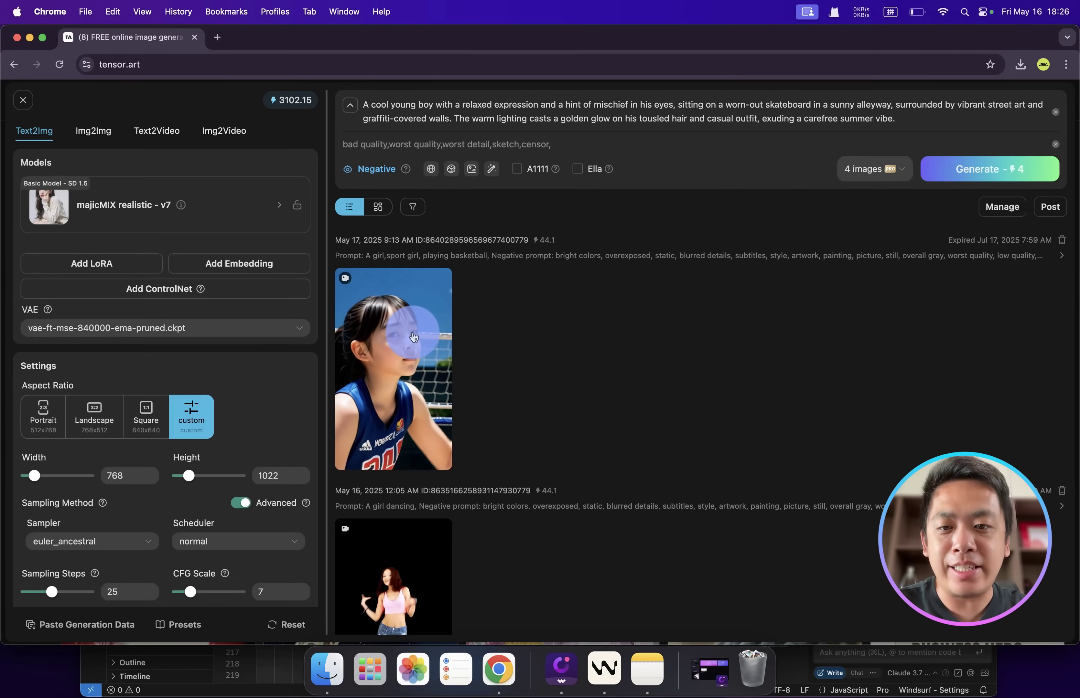
- View the generated basketball video with its generation details and close the preview
left_click(425, 337)
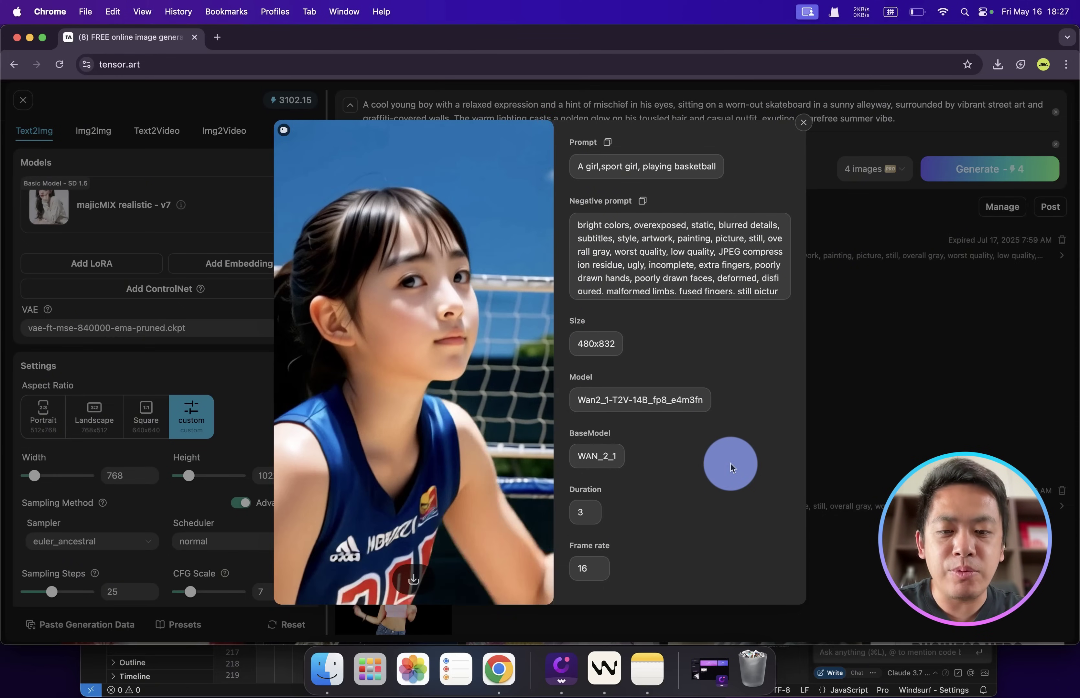
left_click(844, 405)
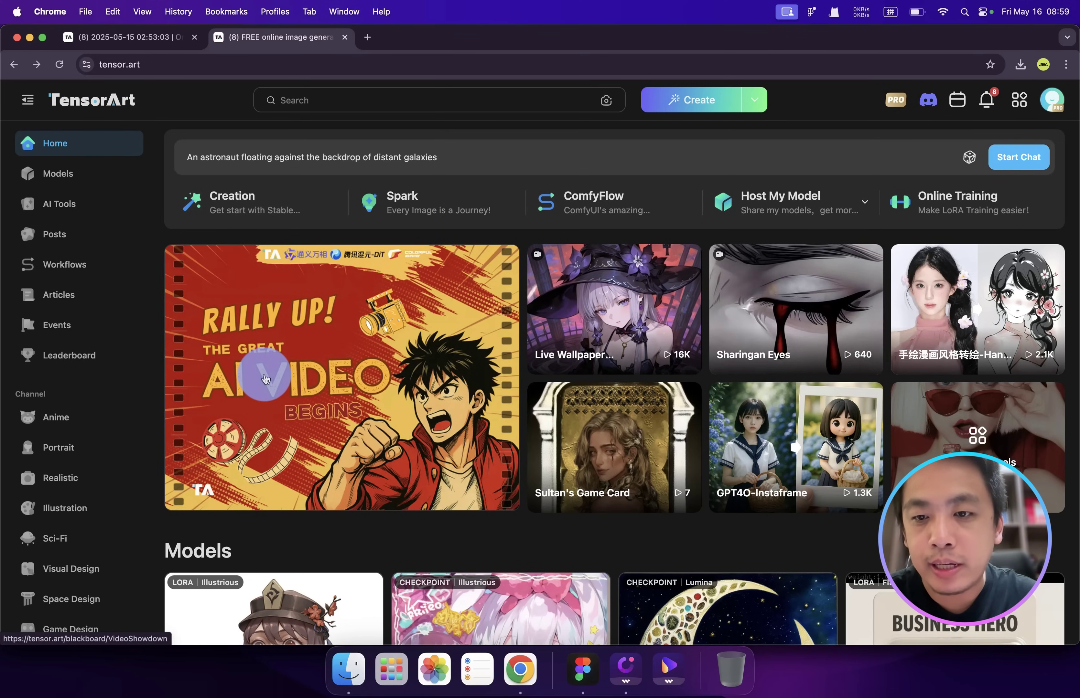
- Open the AI Video Showdown event from the home page and read its introduction
left_click(408, 347)
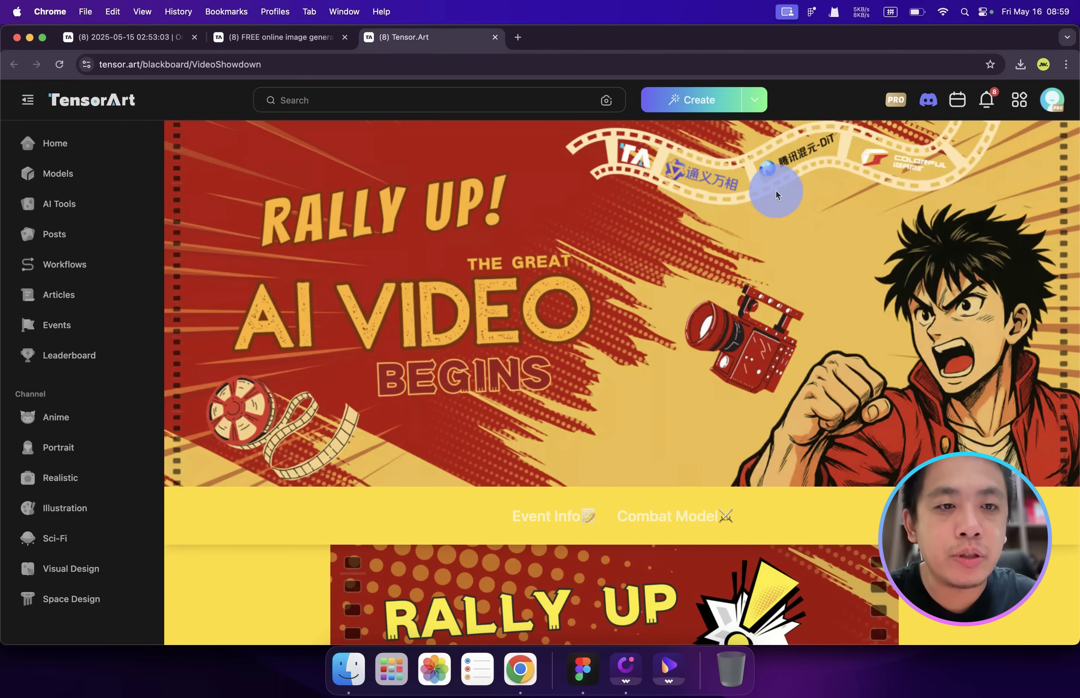
scroll(655, 325, "down", 5)
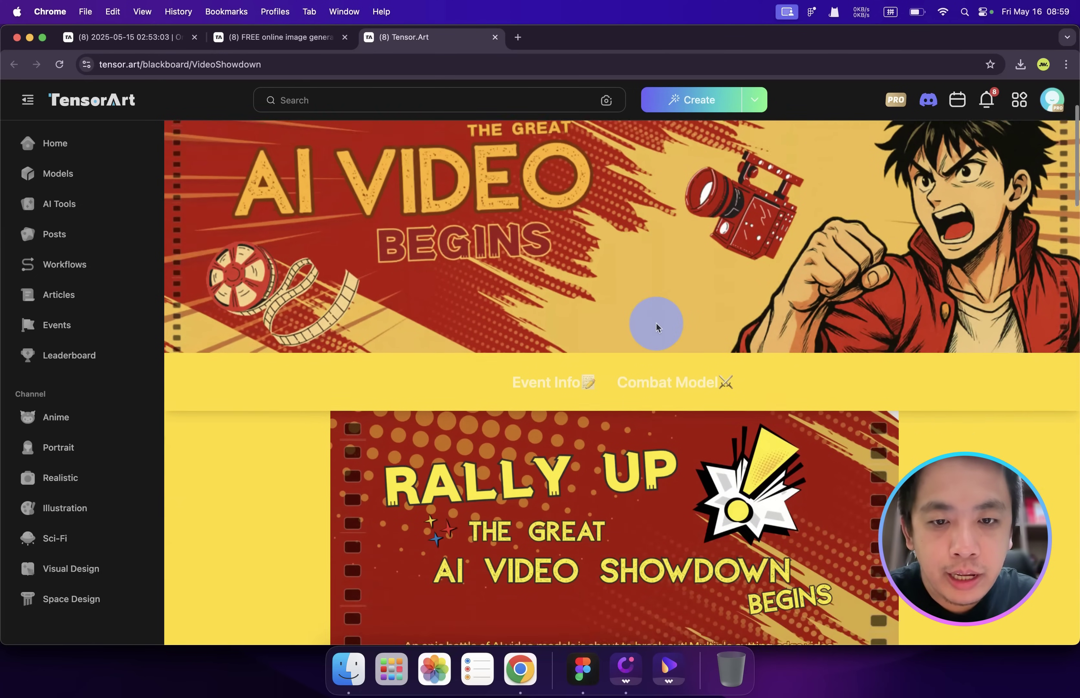
scroll(656, 325, "down", 4)
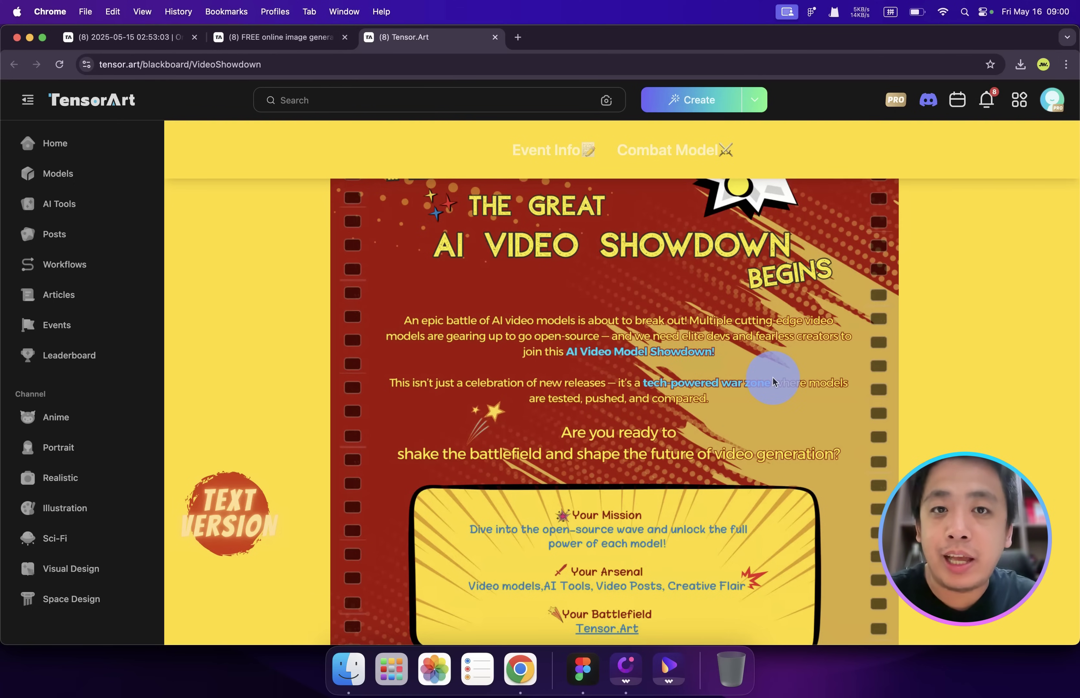
- Read through the event's Wan model submission rules, mission objectives, rewards and activity partners
scroll(772, 382, "down", 15)
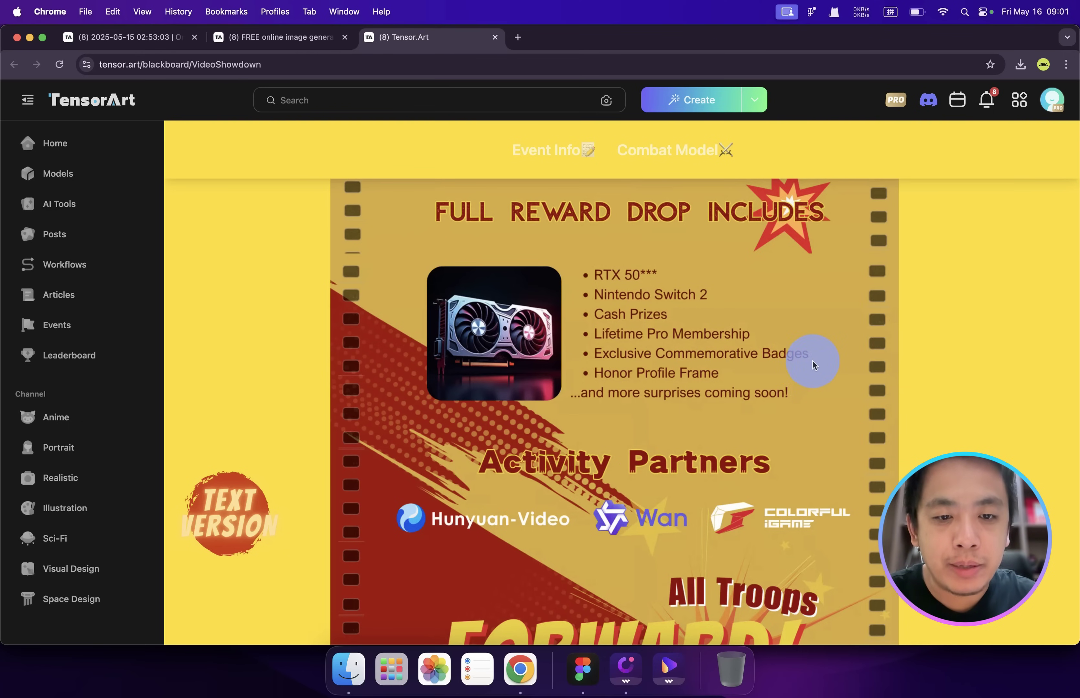
scroll(934, 430, "down", 10)
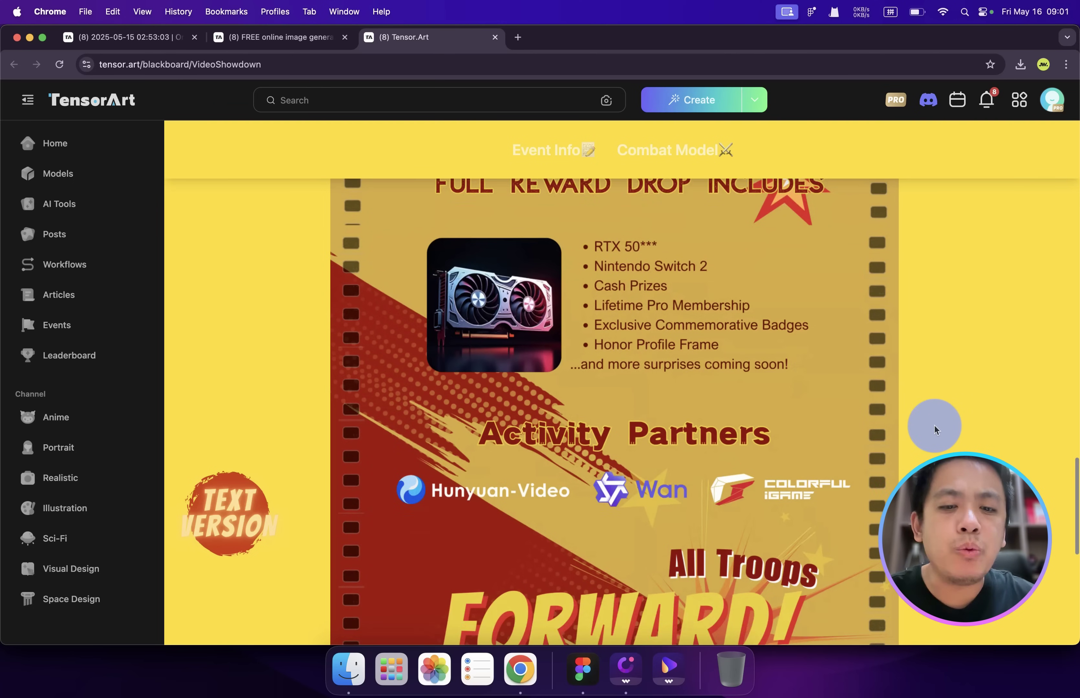
scroll(935, 430, "up", 4)
scroll(935, 430, "up", 15)
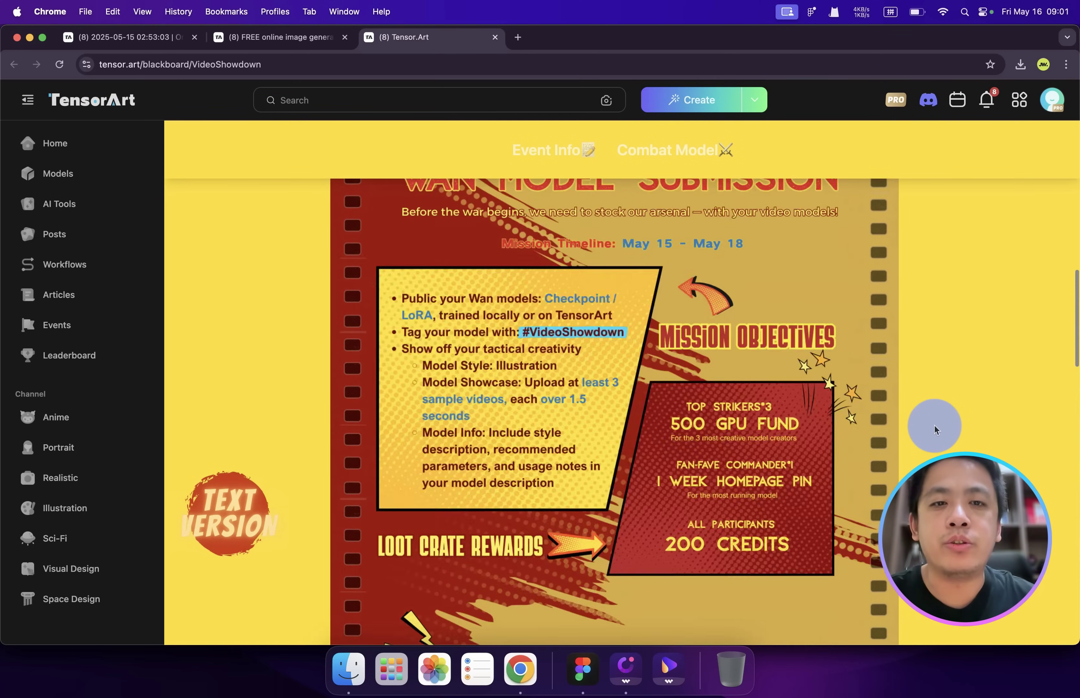
scroll(693, 360, "down", 4)
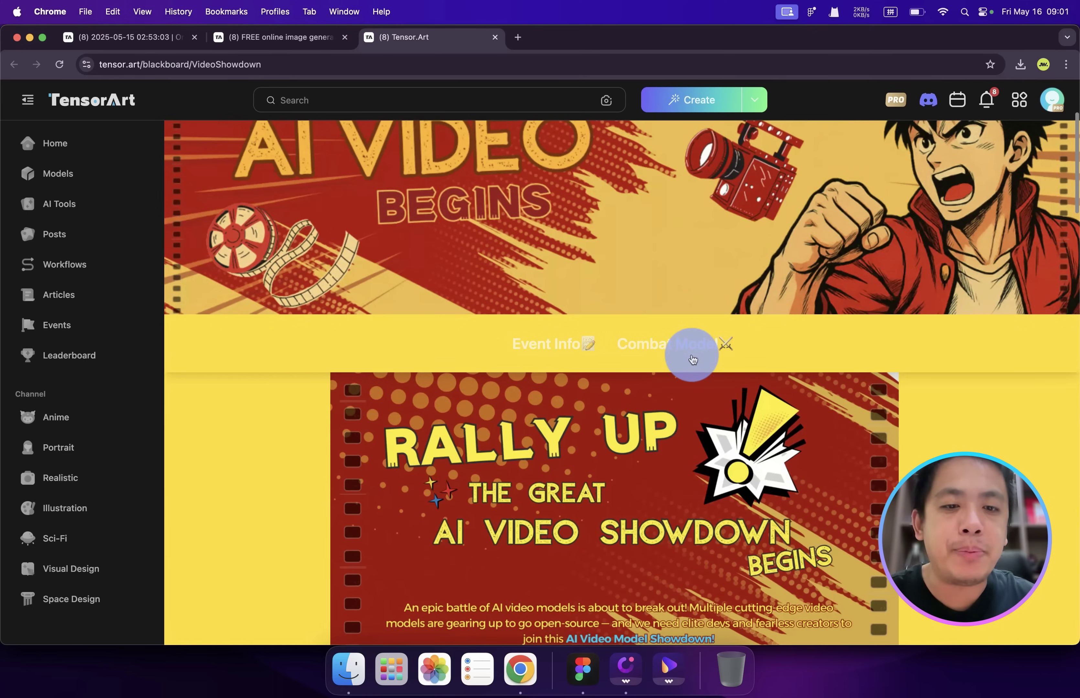
- Browse the trending models submitted to the event under Combat Model to the end of the list and return to the home page
left_click(696, 355)
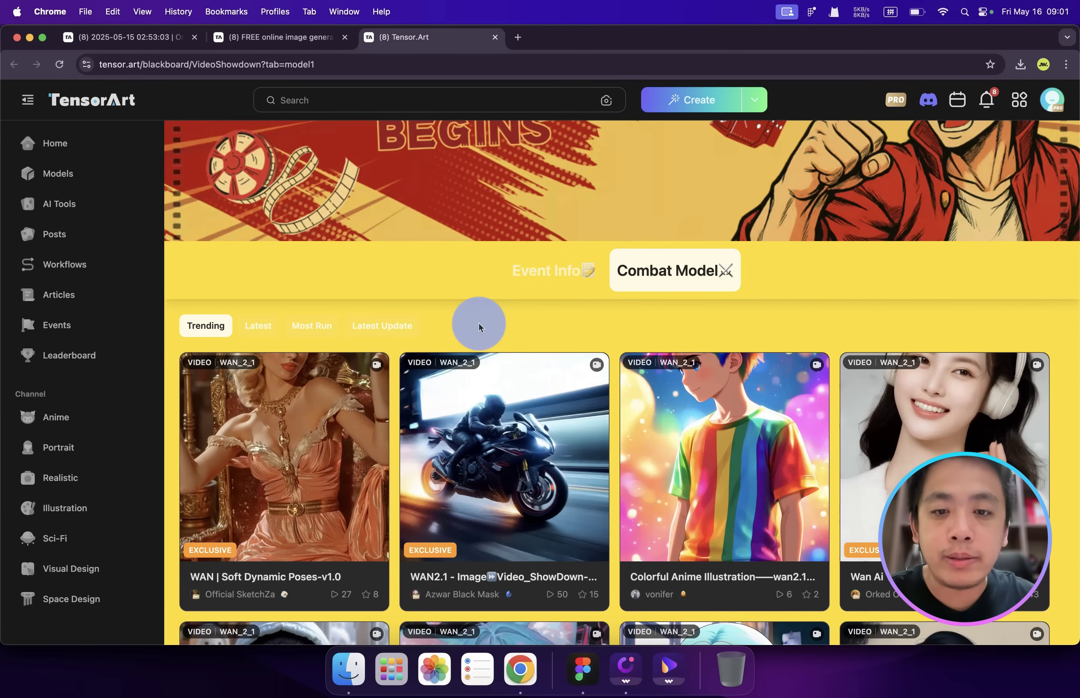
scroll(479, 324, "down", 3)
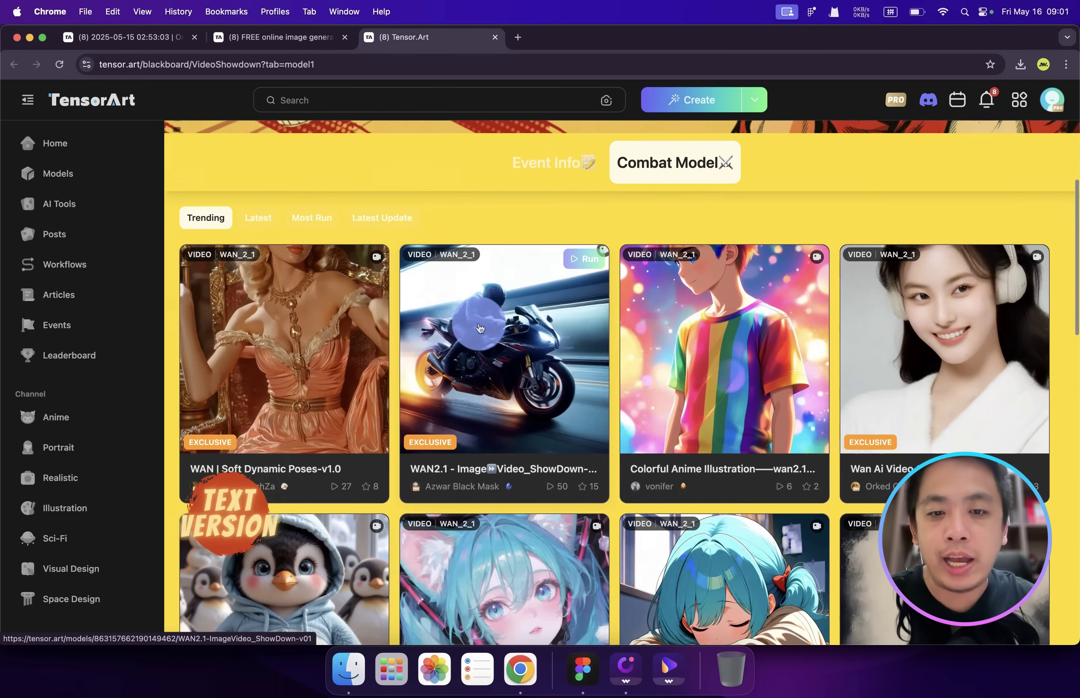
scroll(481, 329, "down", 5)
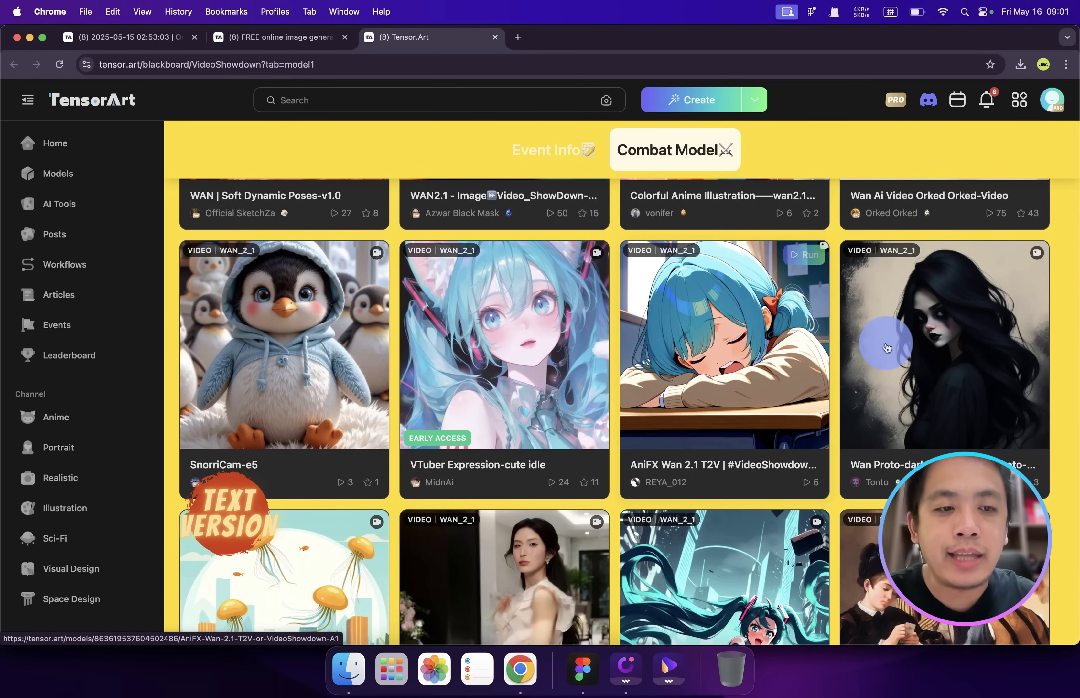
scroll(906, 349, "down", 8)
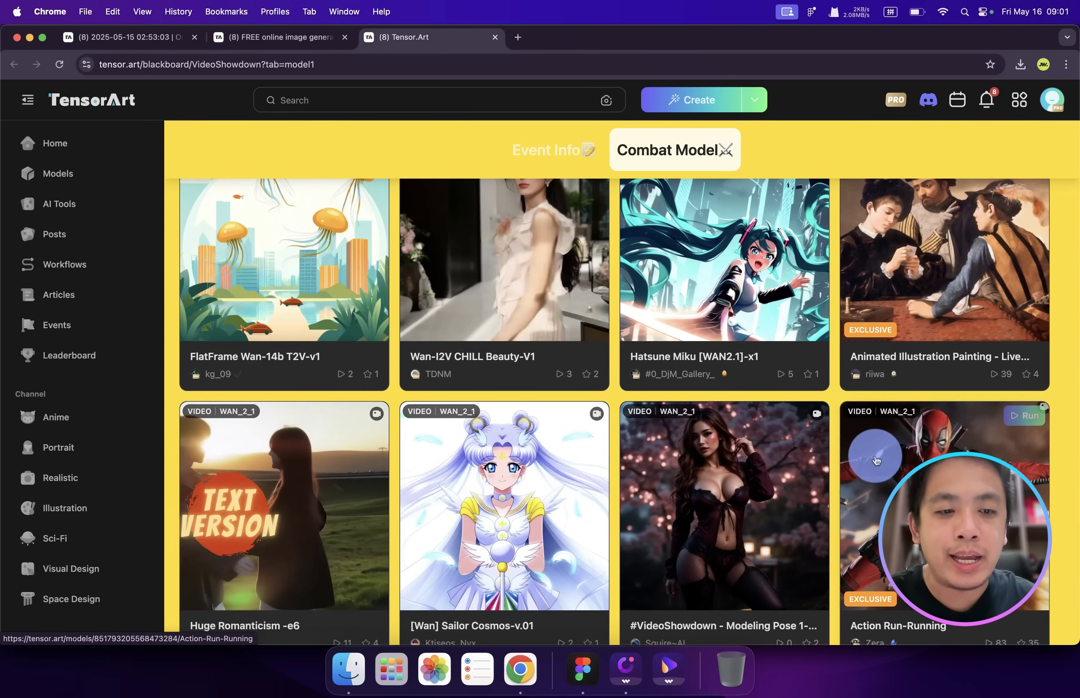
scroll(876, 460, "down", 8)
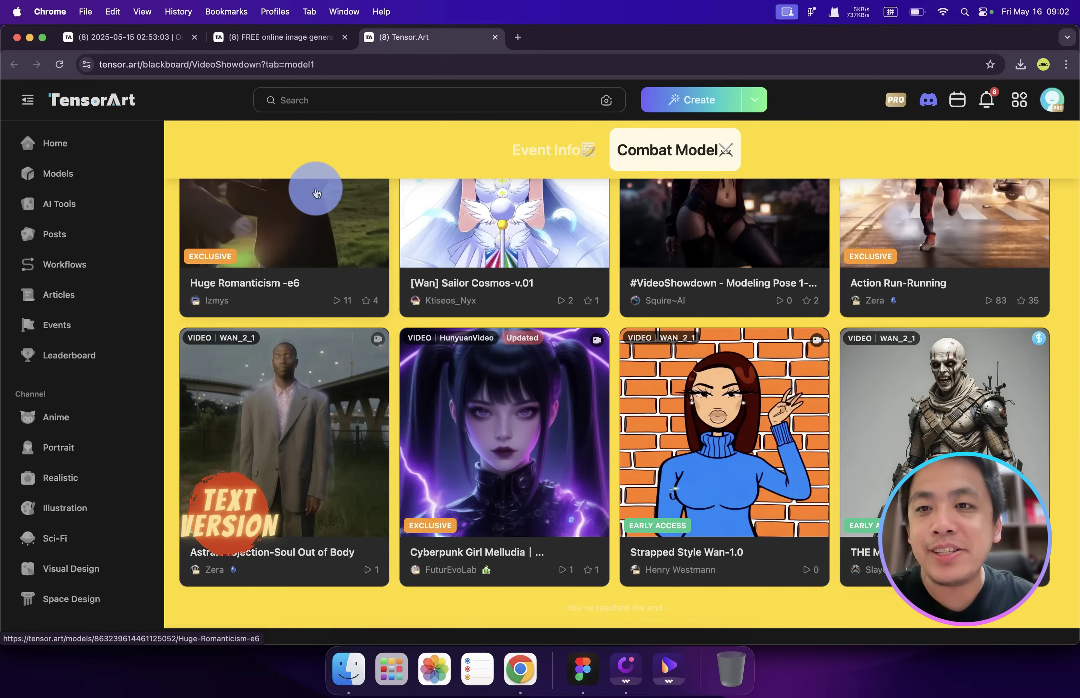
key("super+2")
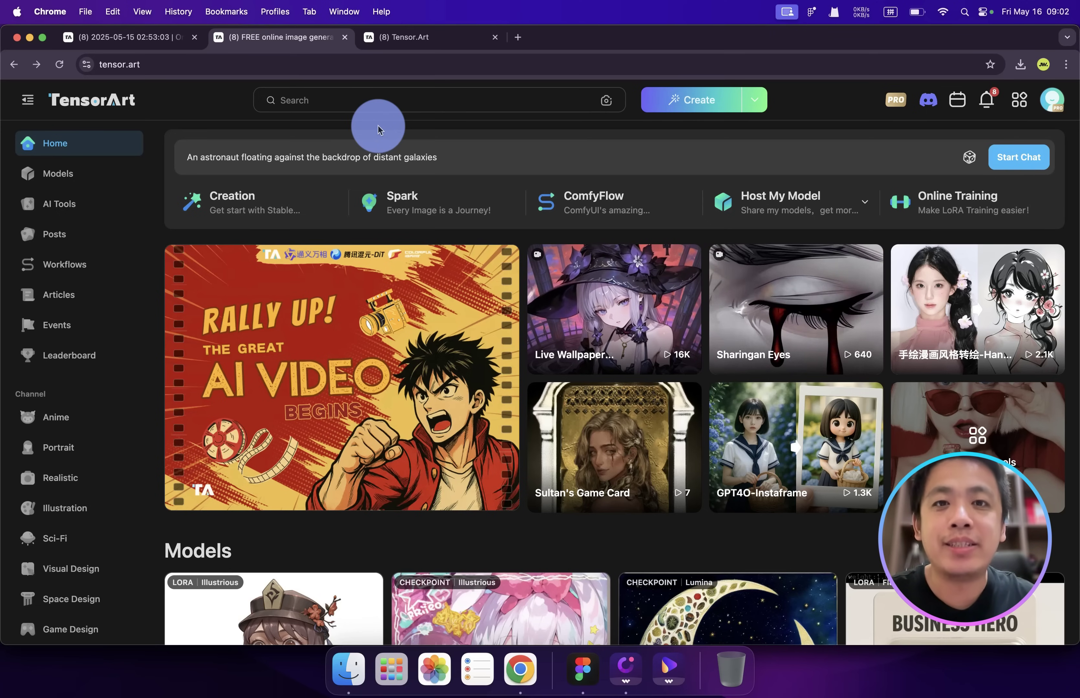